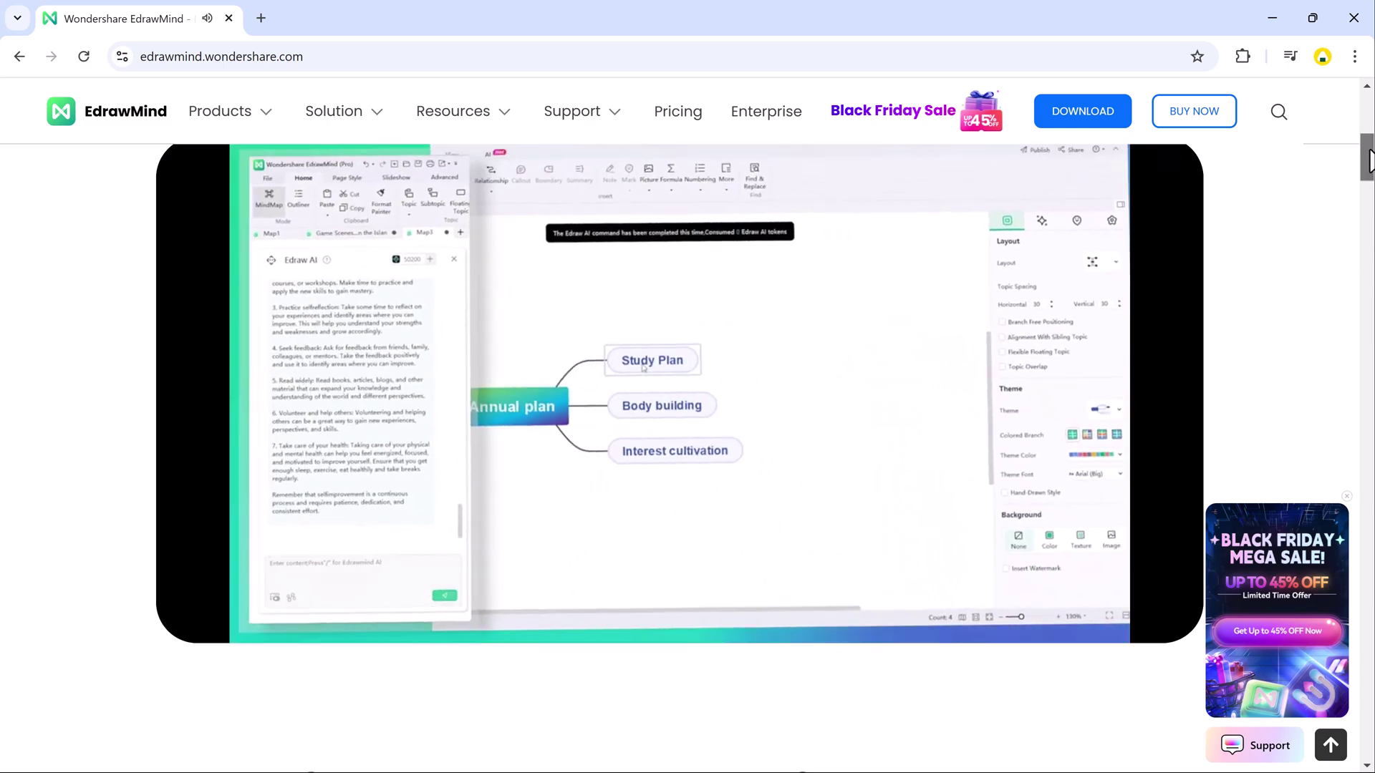
- Scroll the EdrawMind homepage and view the Plan, Collaborate and Take Notes feature panels
left_click_drag(1369, 159, 1370, 279)
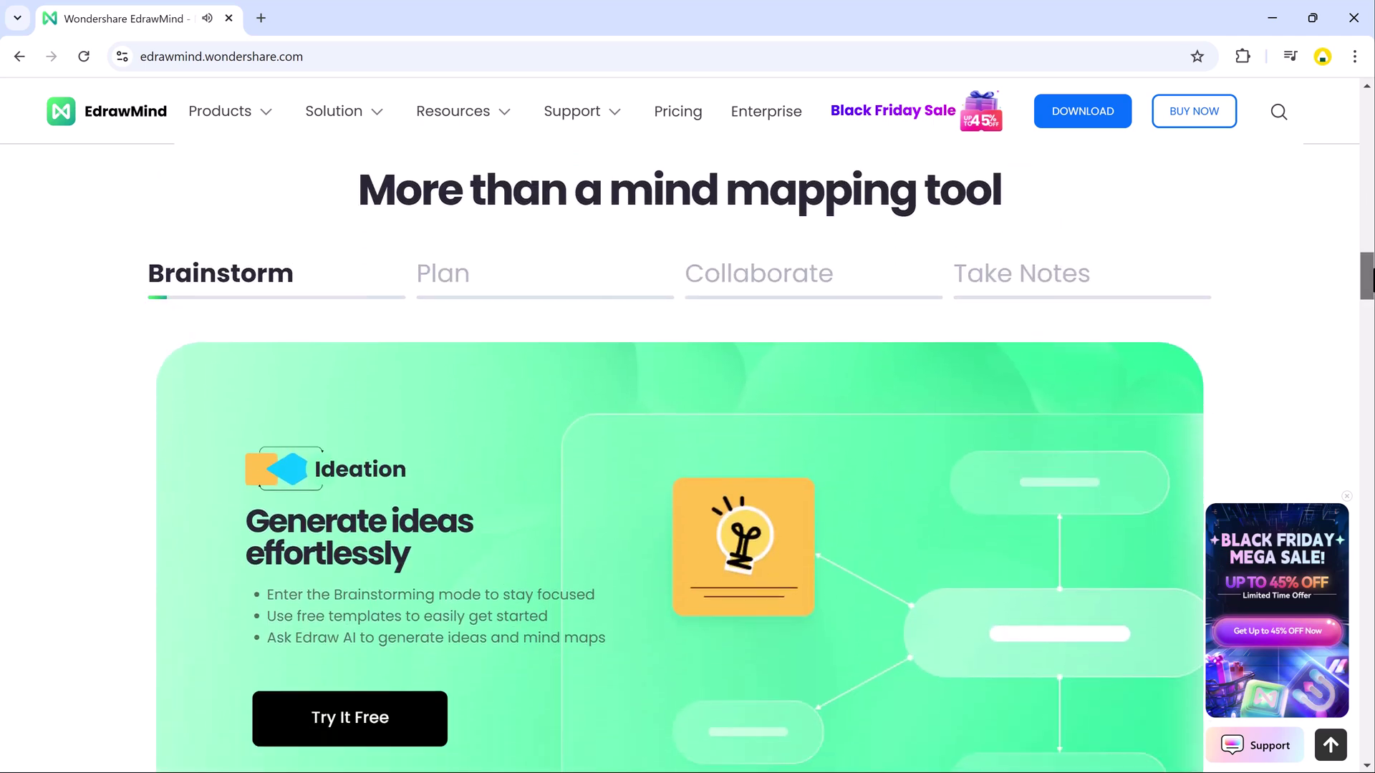
left_click(573, 293)
left_click(700, 290)
left_click(996, 282)
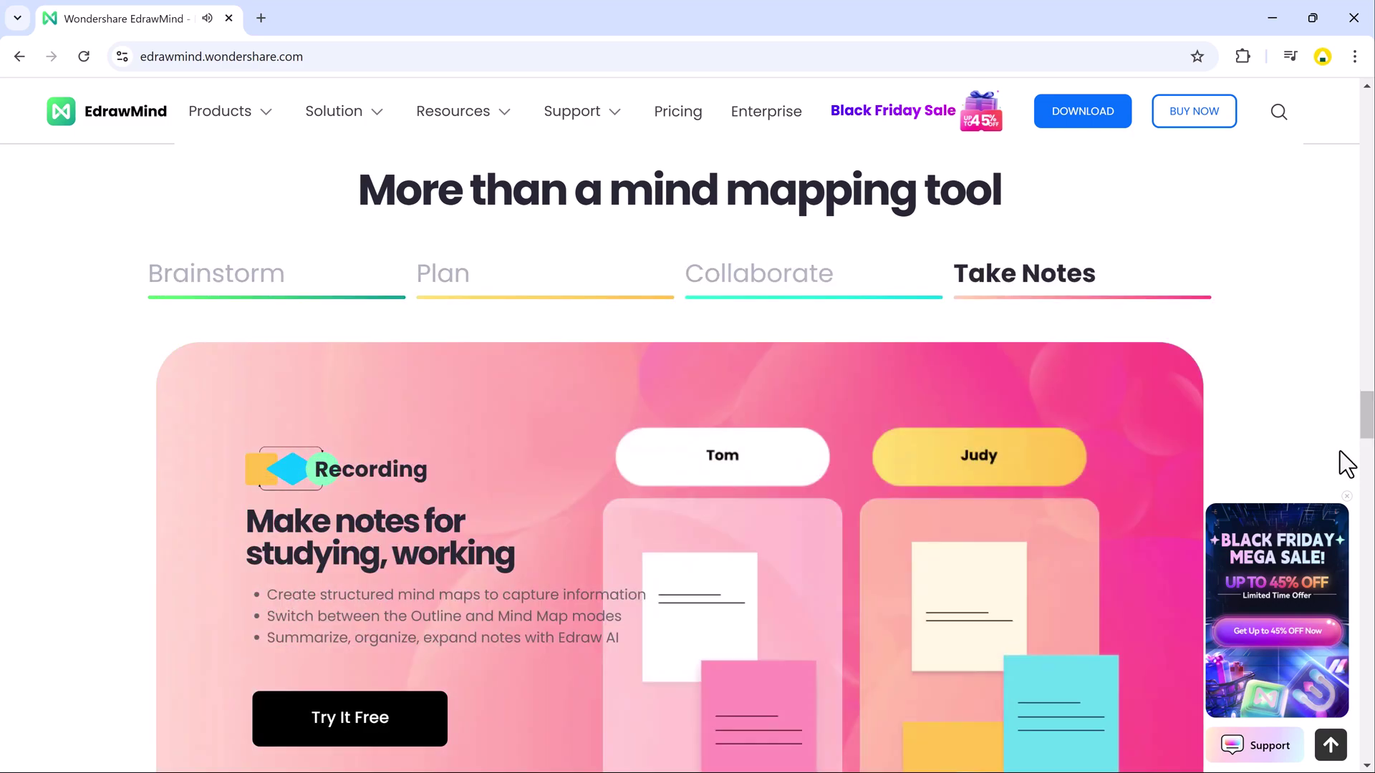
left_click_drag(1368, 415, 1369, 702)
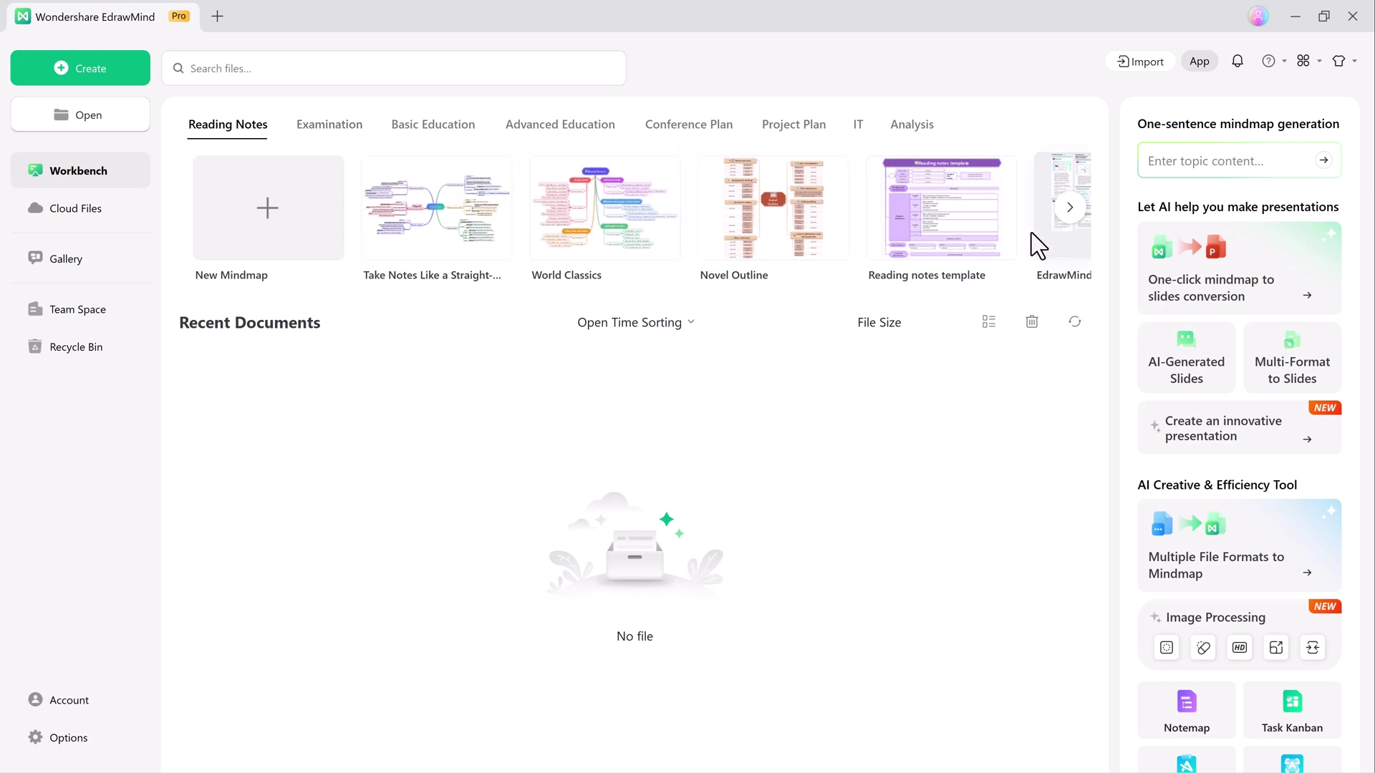
- Browse the template carousel and the category tabs from Examination through Analysis
left_click(1071, 208)
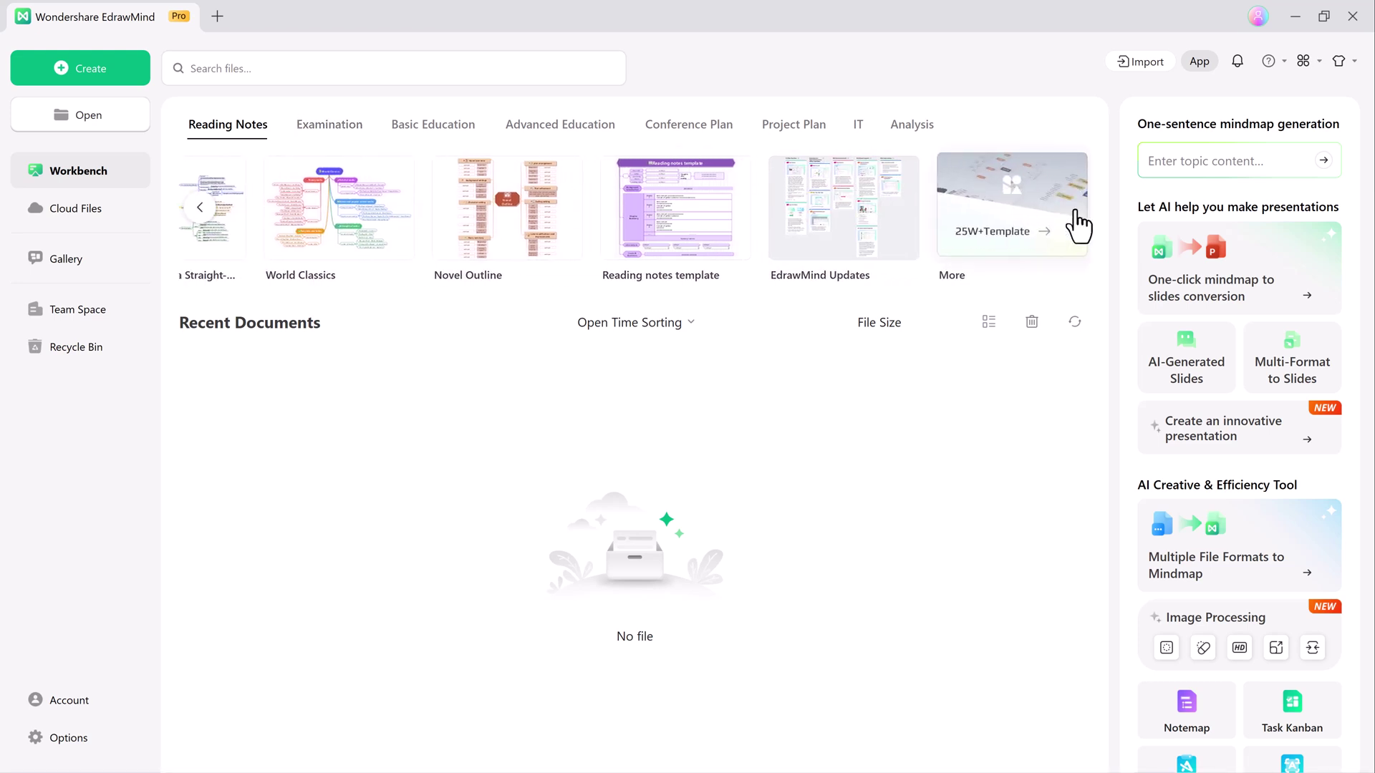
left_click(200, 208)
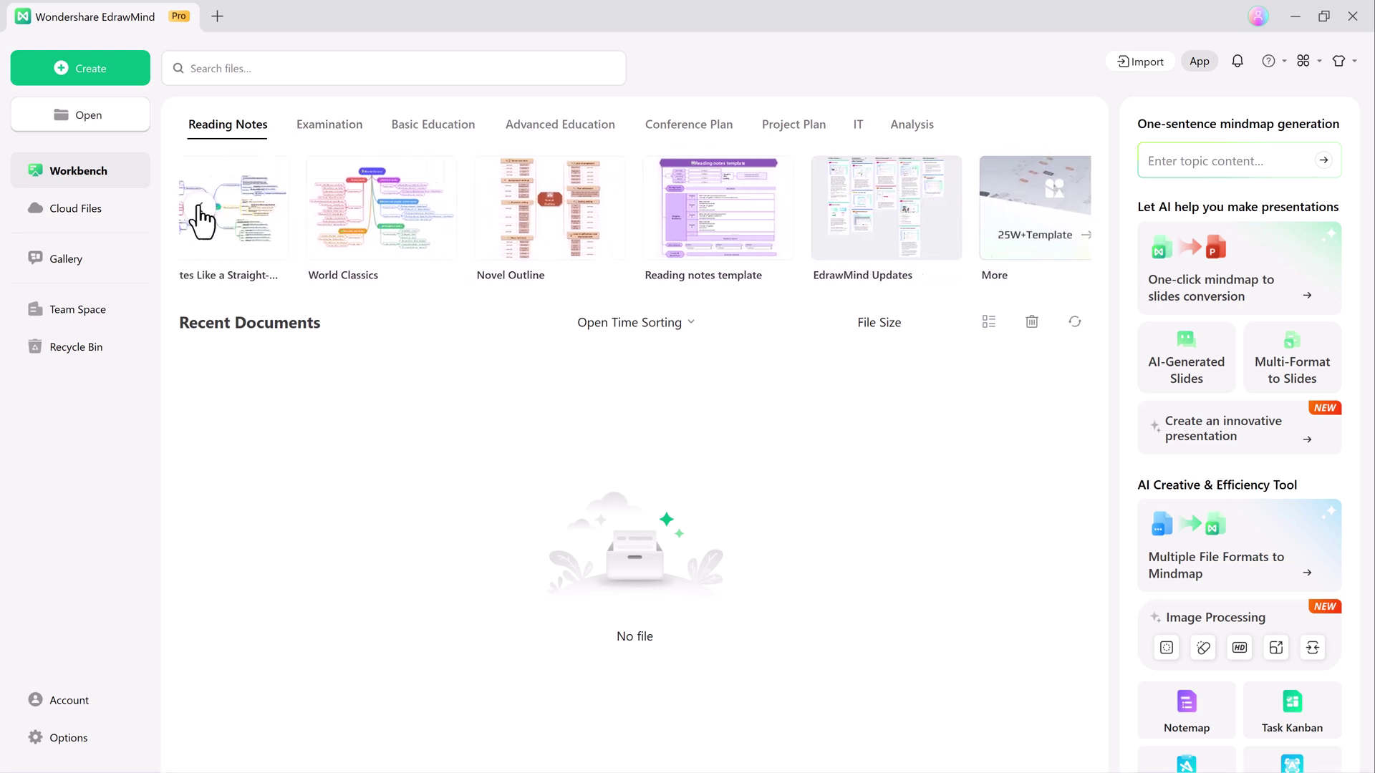
left_click(312, 129)
left_click(428, 133)
left_click(556, 132)
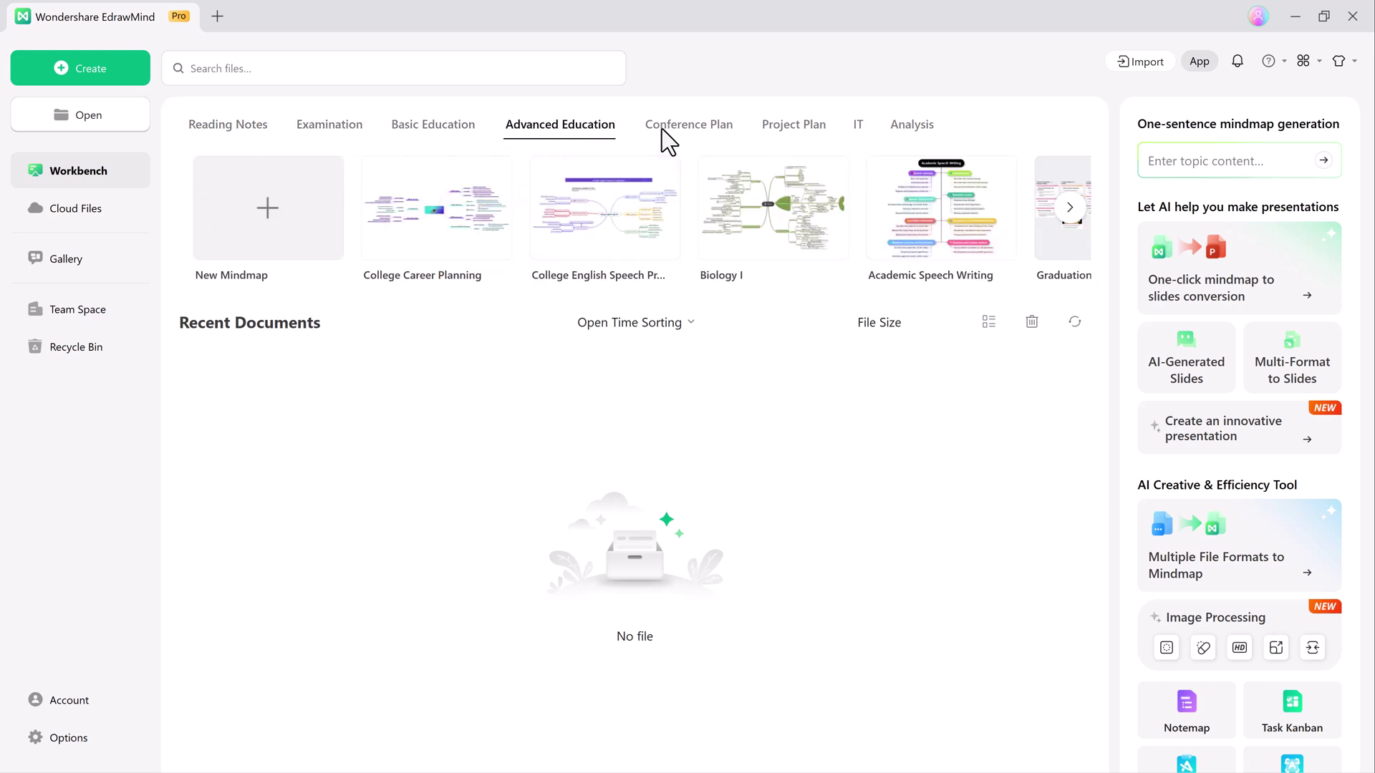
left_click(670, 133)
left_click(772, 132)
left_click(858, 130)
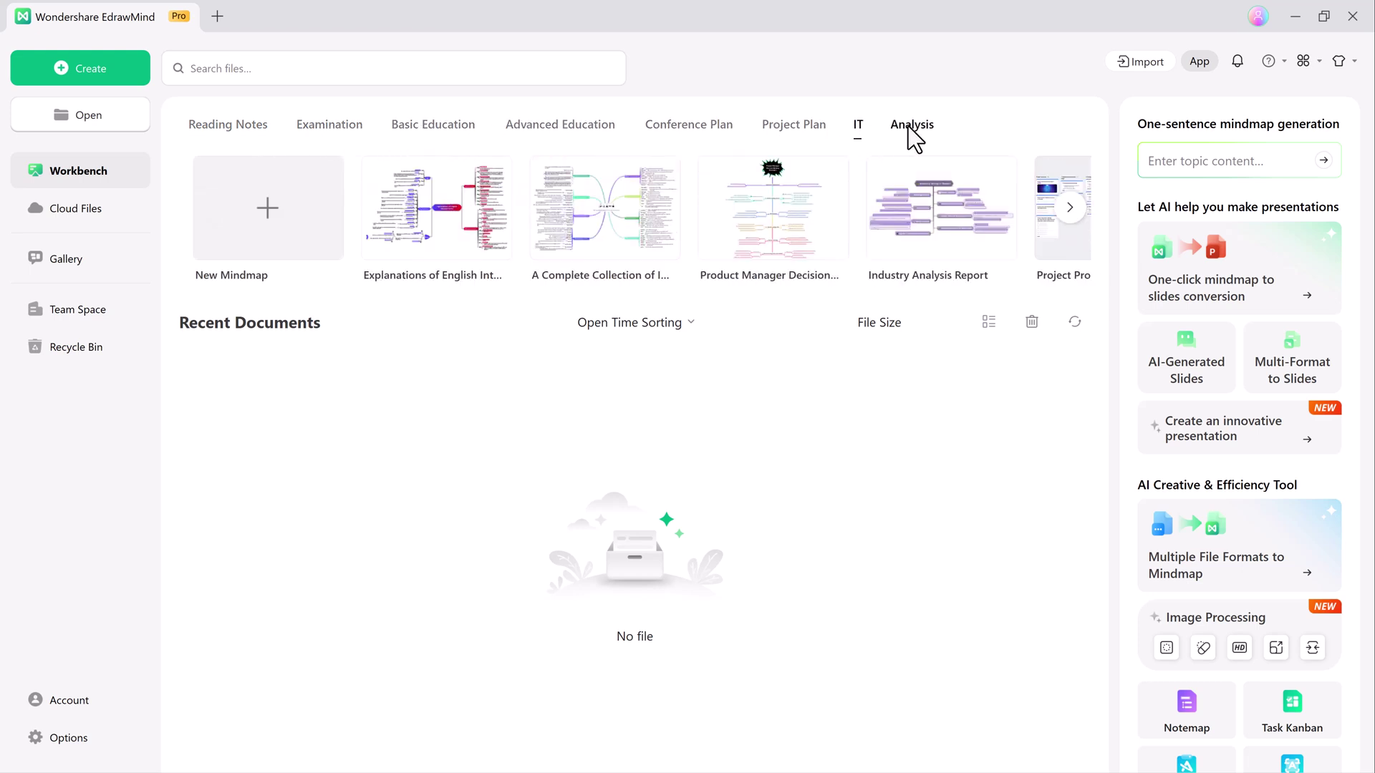
left_click(914, 133)
- Settle on Basic Education templates and start the One-click mindmap to slides conversion
left_click(331, 130)
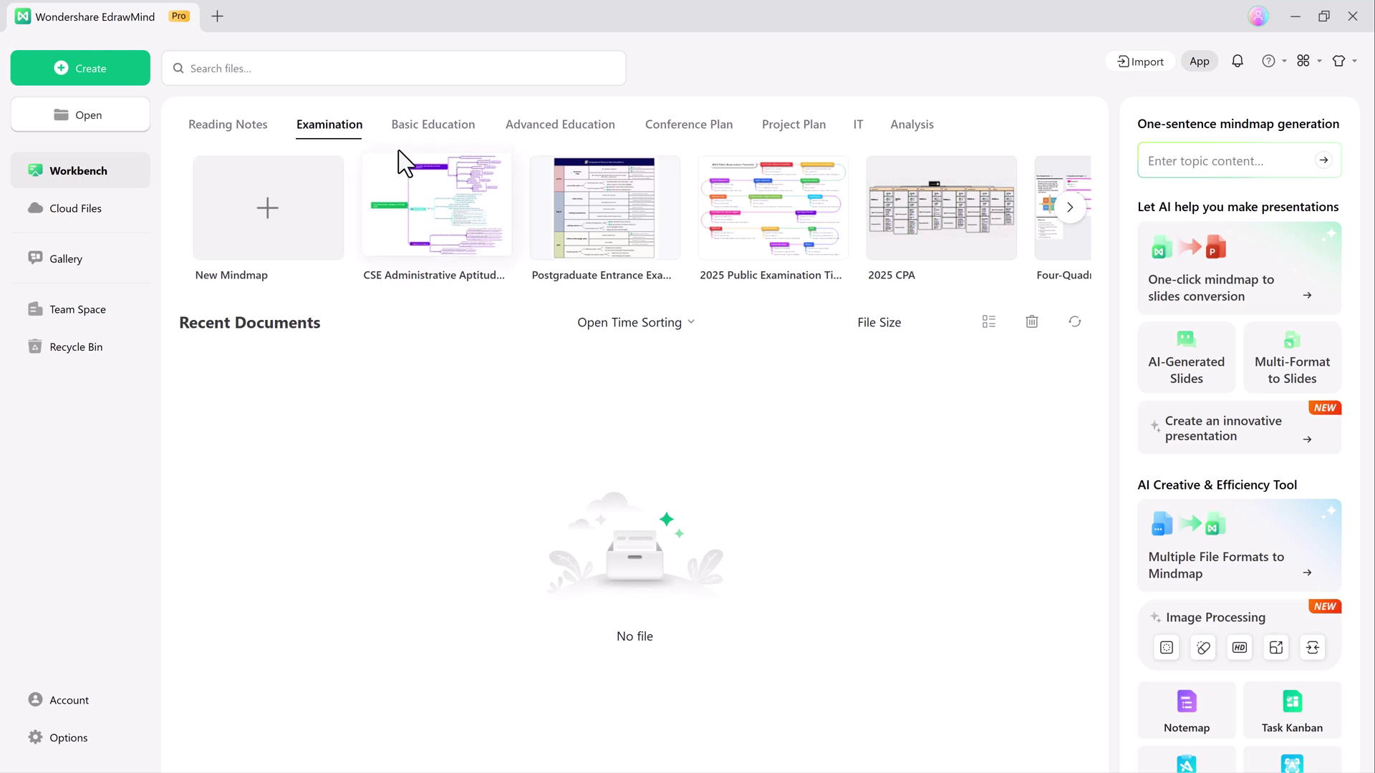
left_click(424, 133)
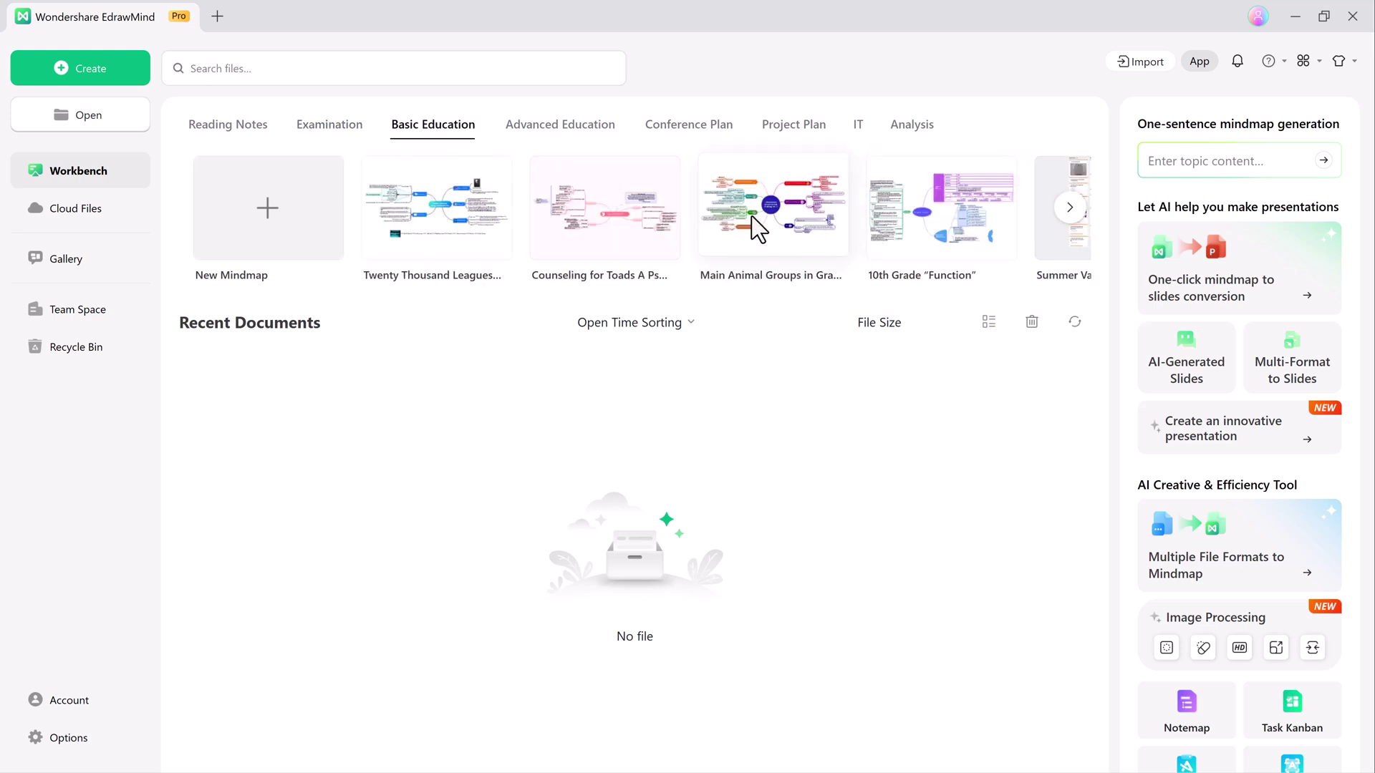
left_click(1261, 293)
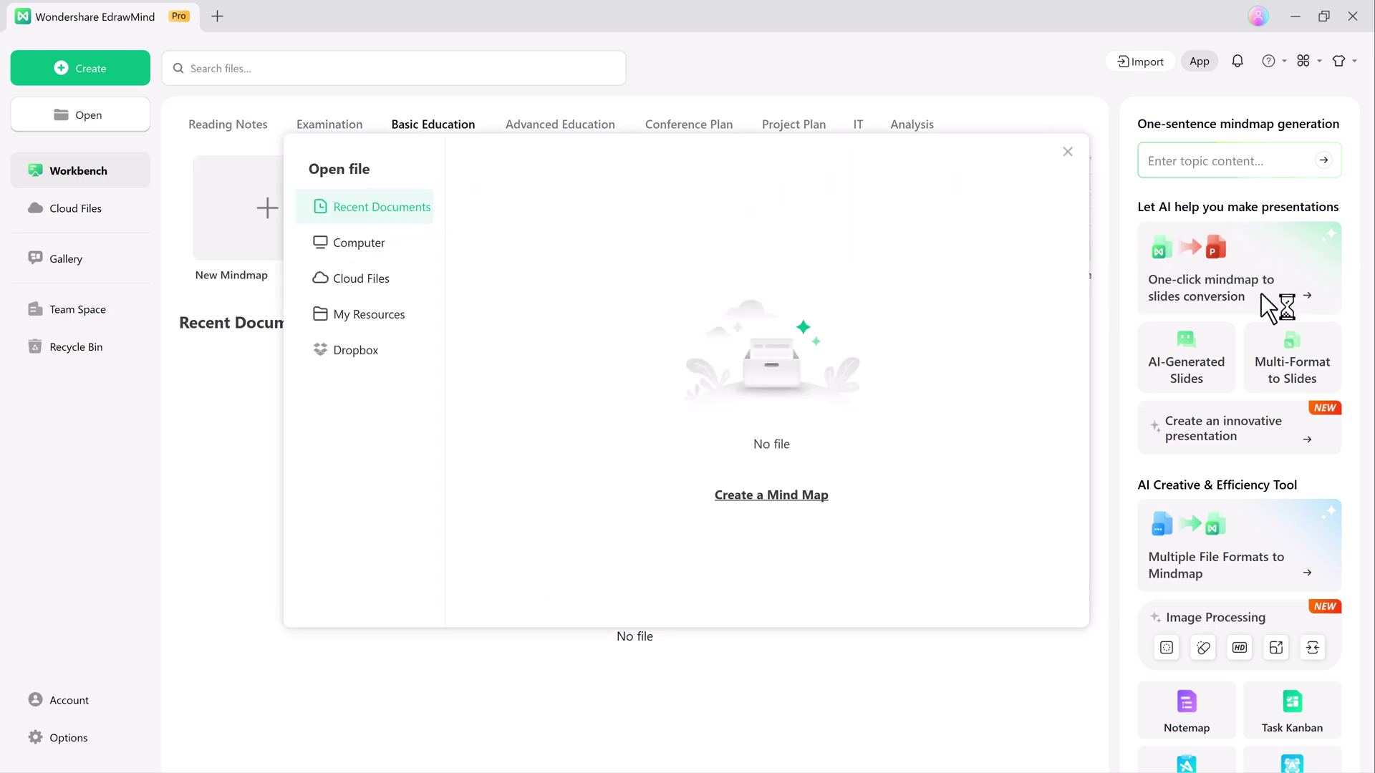
- Create a new blank mind map and select its Main Idea and a Main Topic
left_click(765, 497)
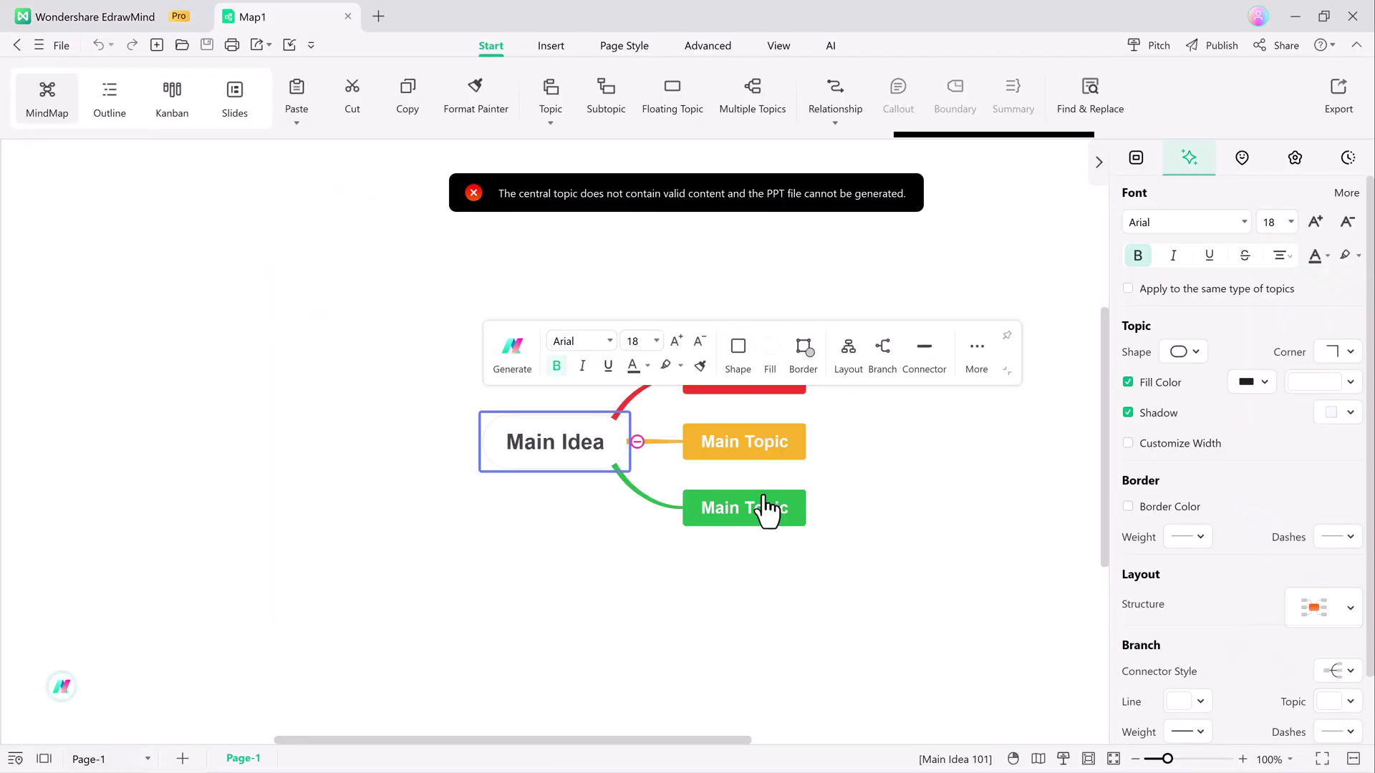
left_click(577, 562)
left_click(597, 428)
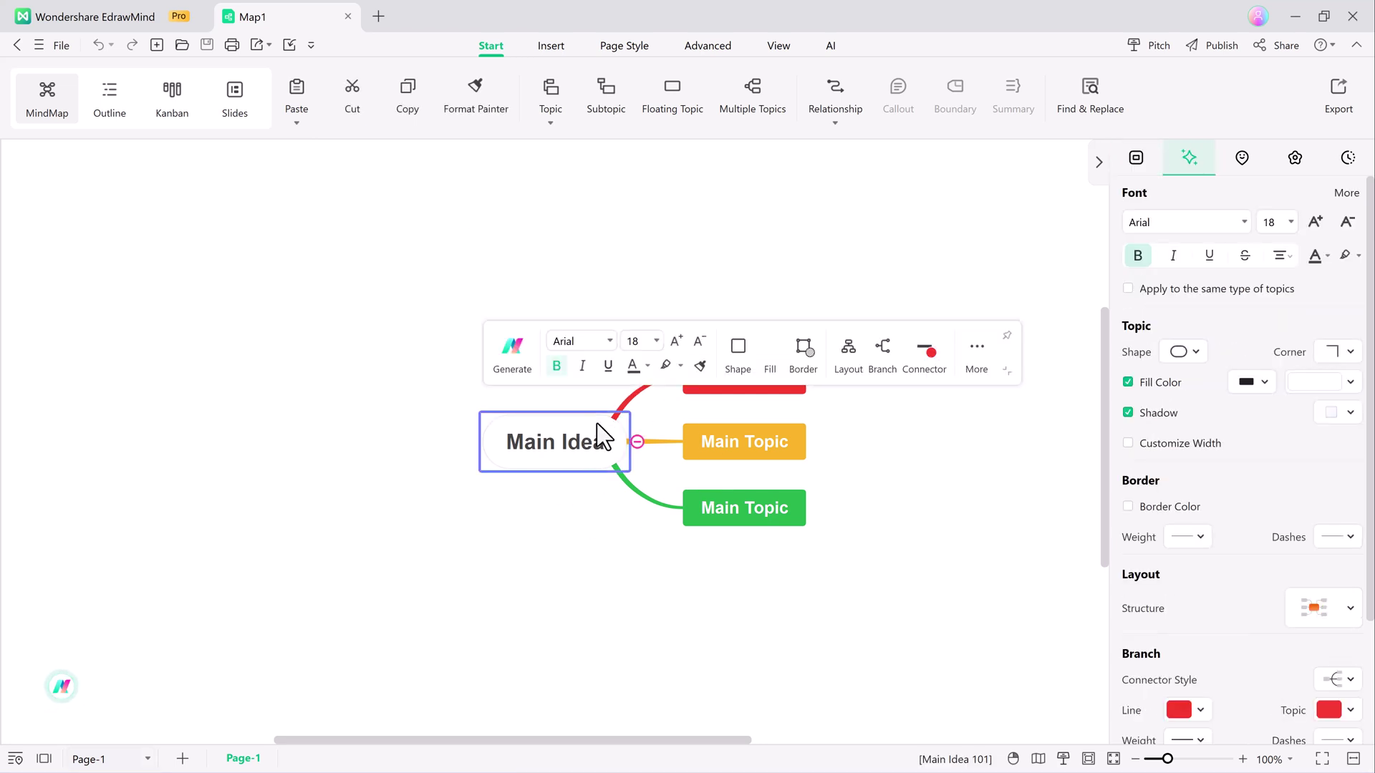
left_click(700, 441)
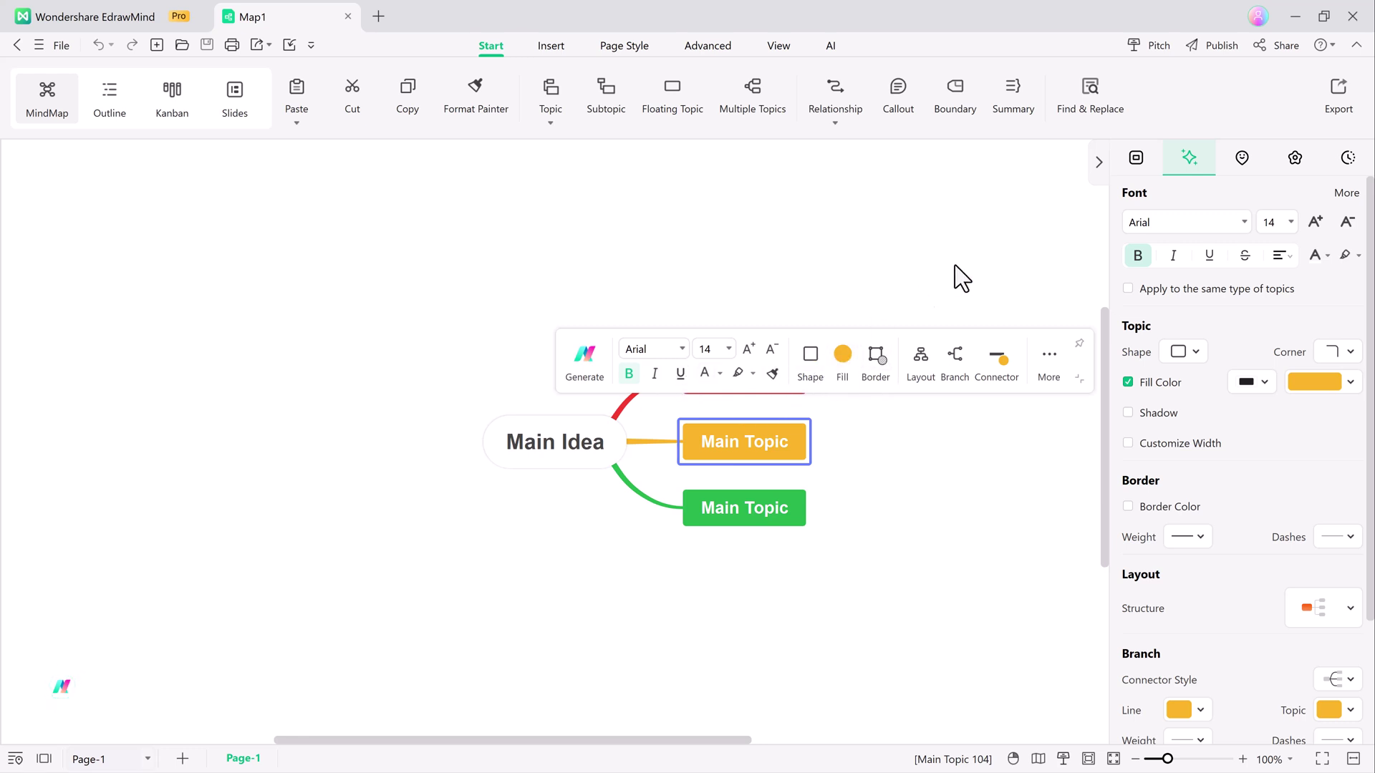
- Set a downward Tree Map layout and apply the blue hand-drawn theme
left_click(1137, 159)
left_click(1300, 235)
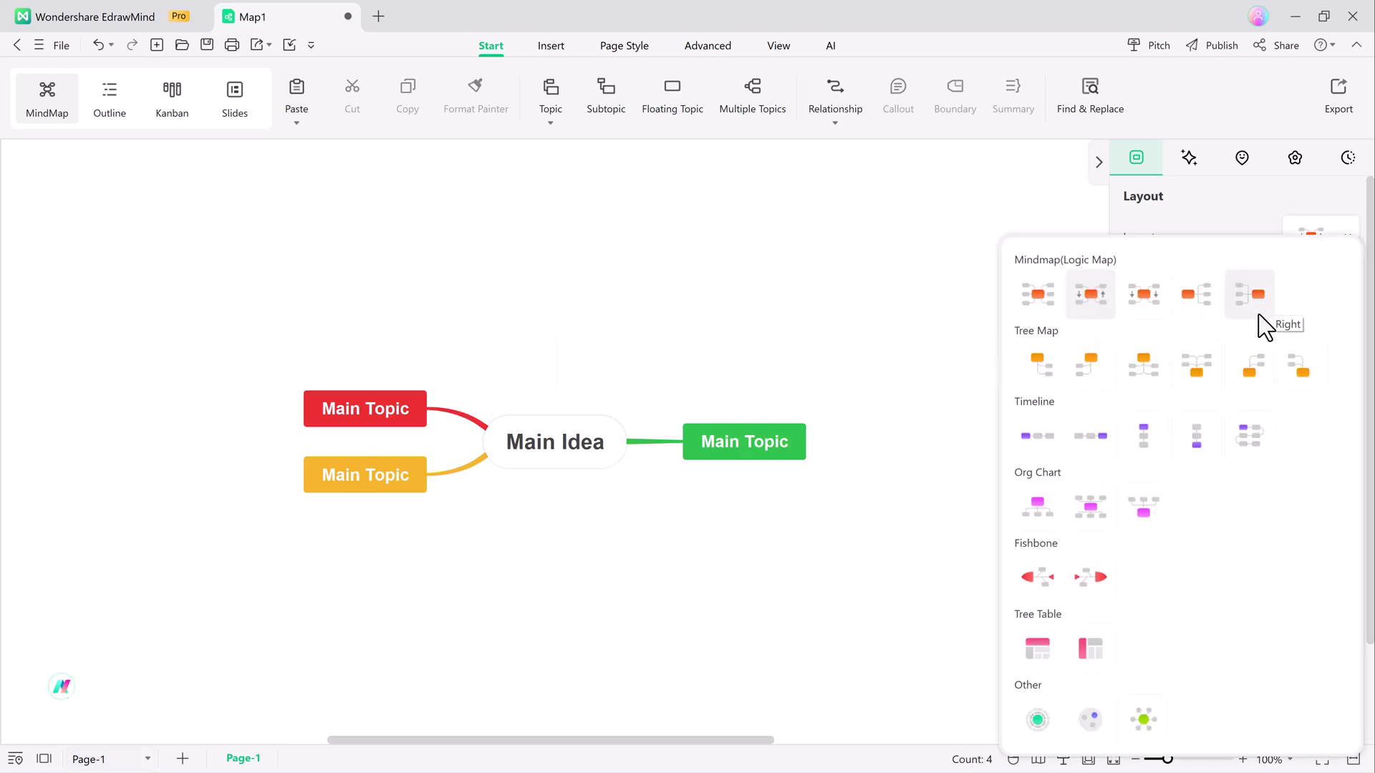
left_click(1183, 363)
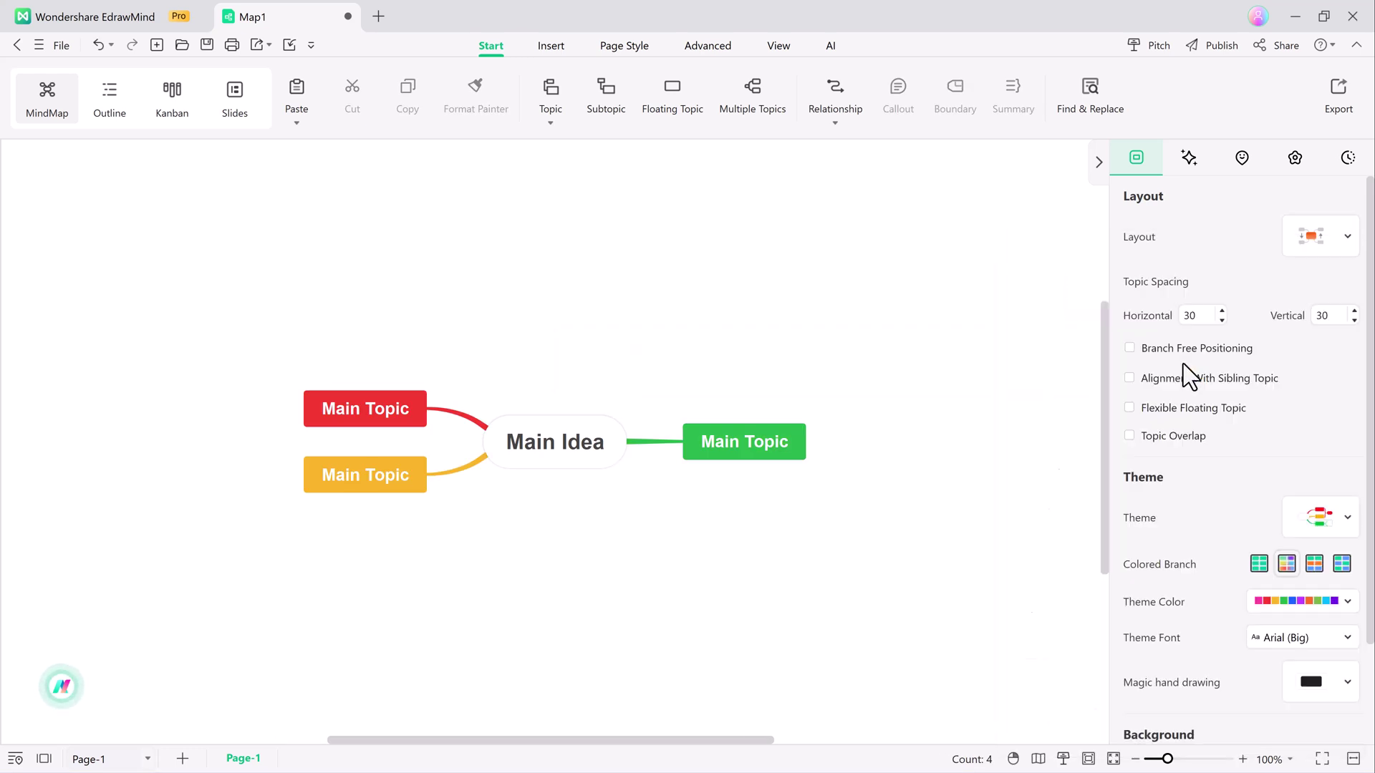
left_click(1305, 247)
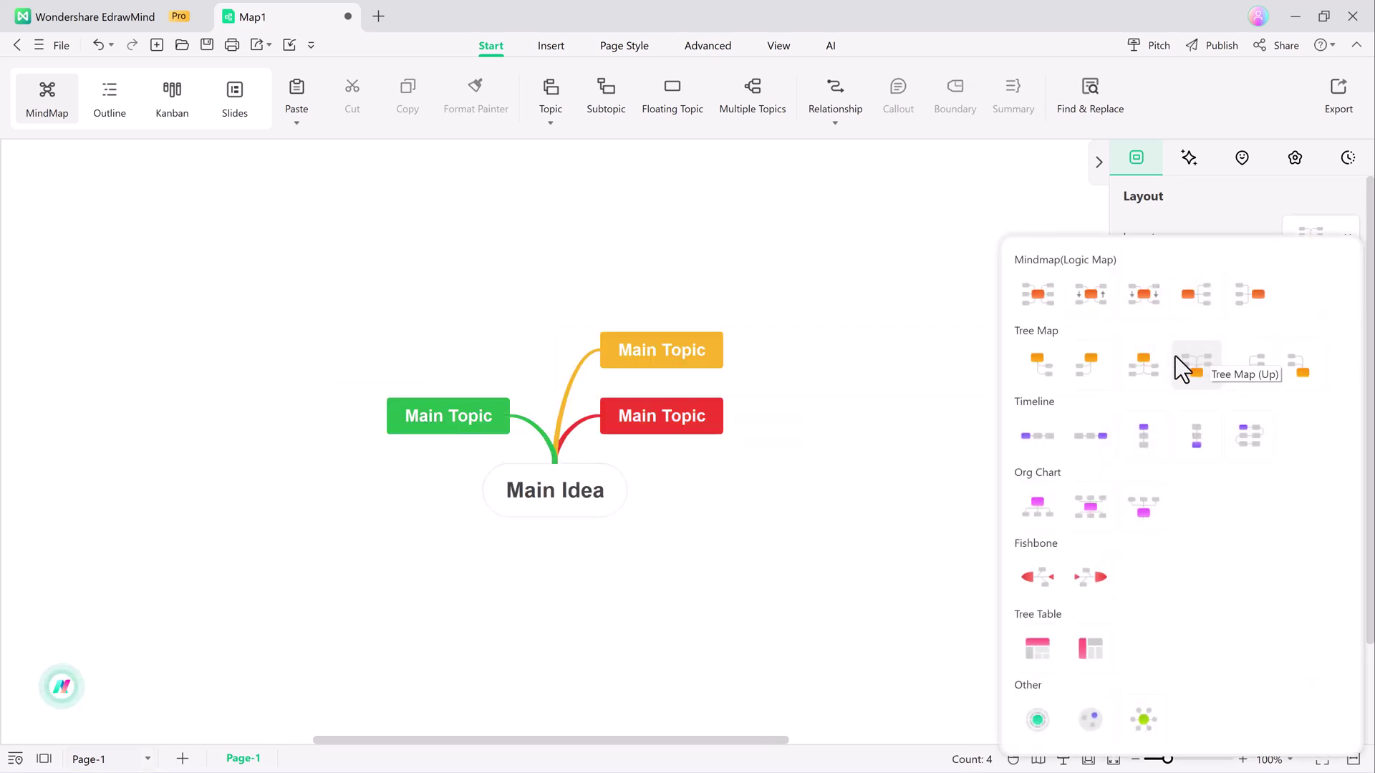
left_click(1149, 363)
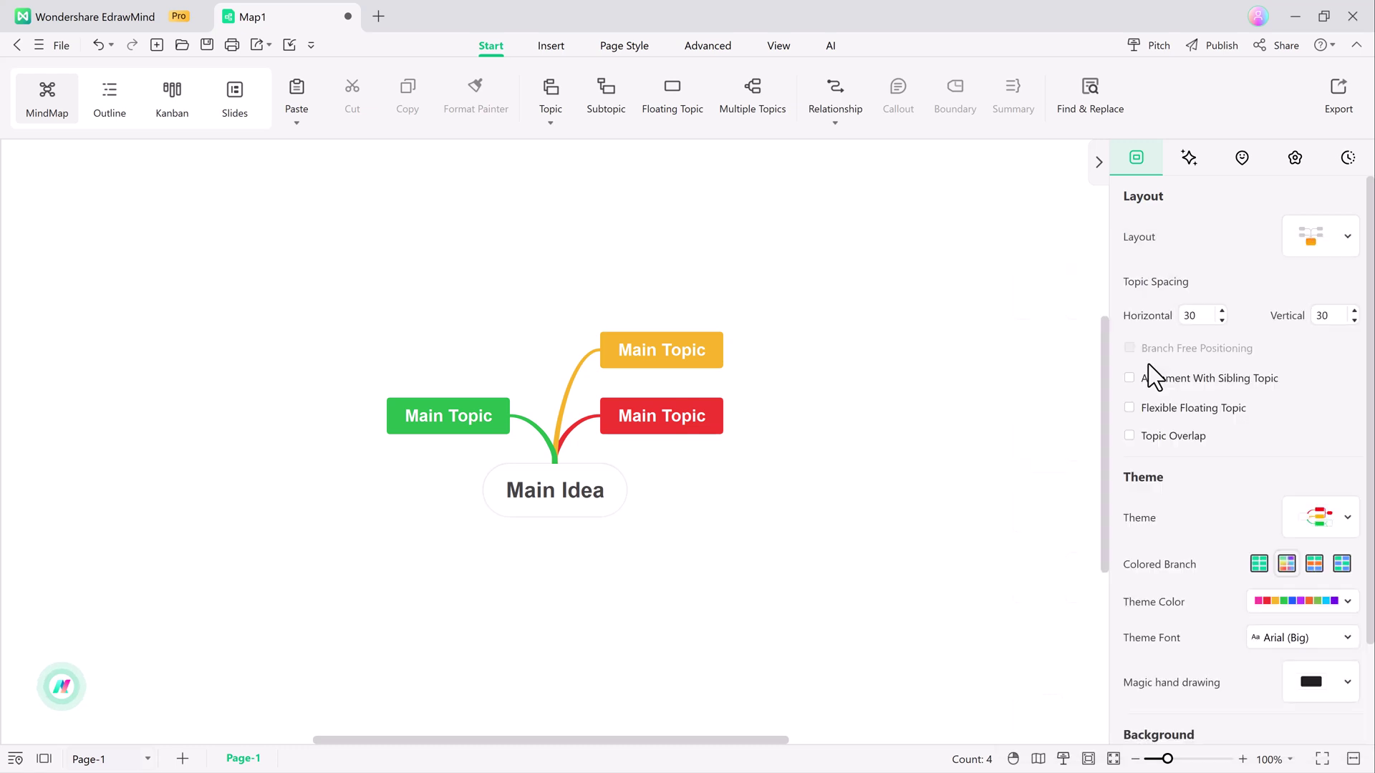
left_click(1341, 523)
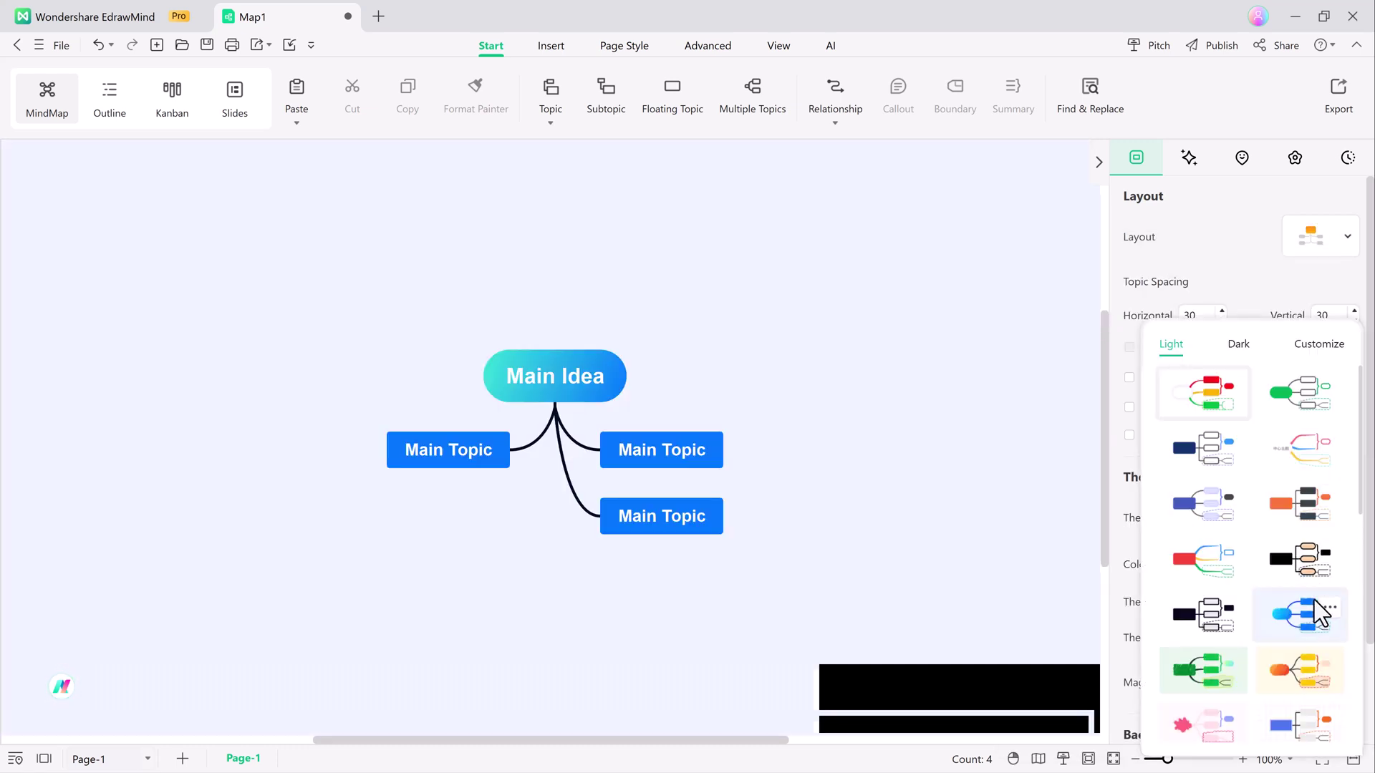
left_click(1313, 600)
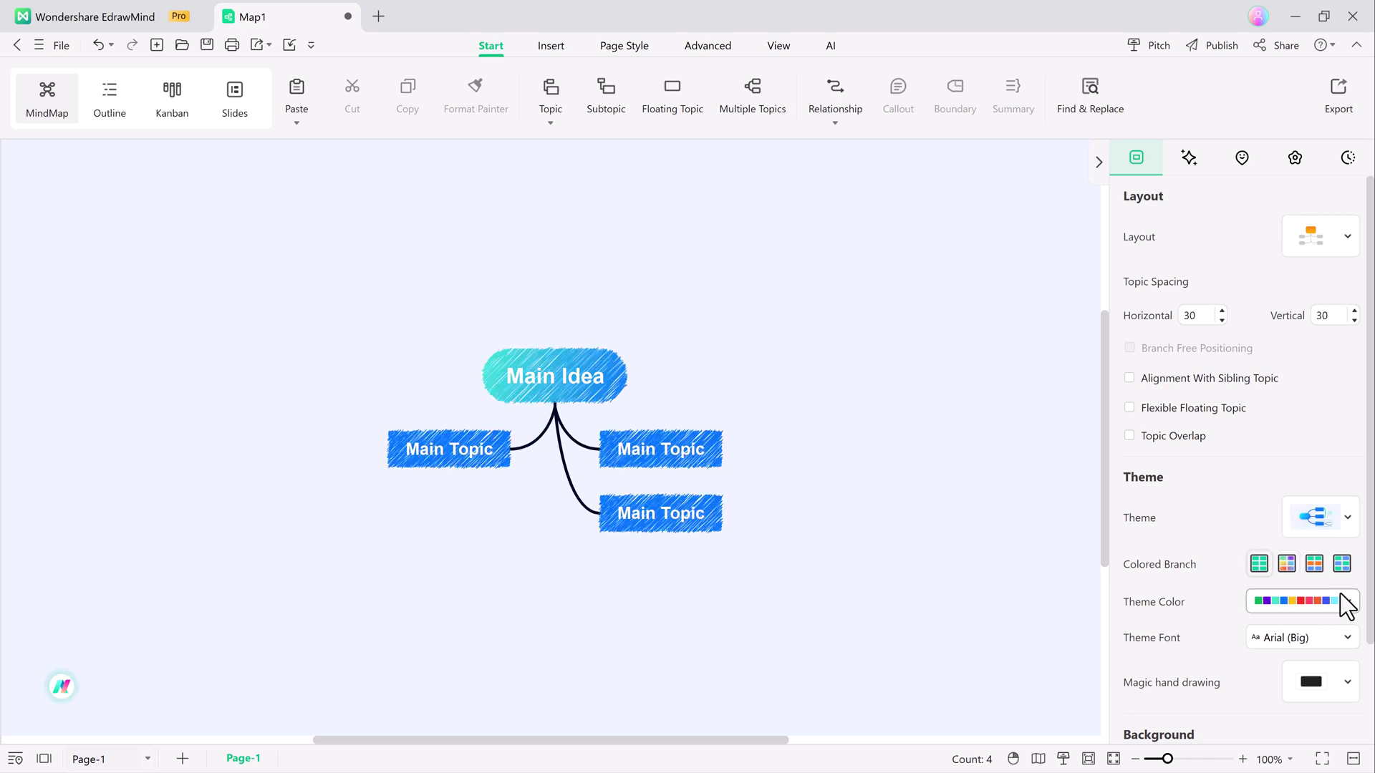
- Open the Main Animal Groups biology template and relayout it as a top-down tree
left_click(1324, 673)
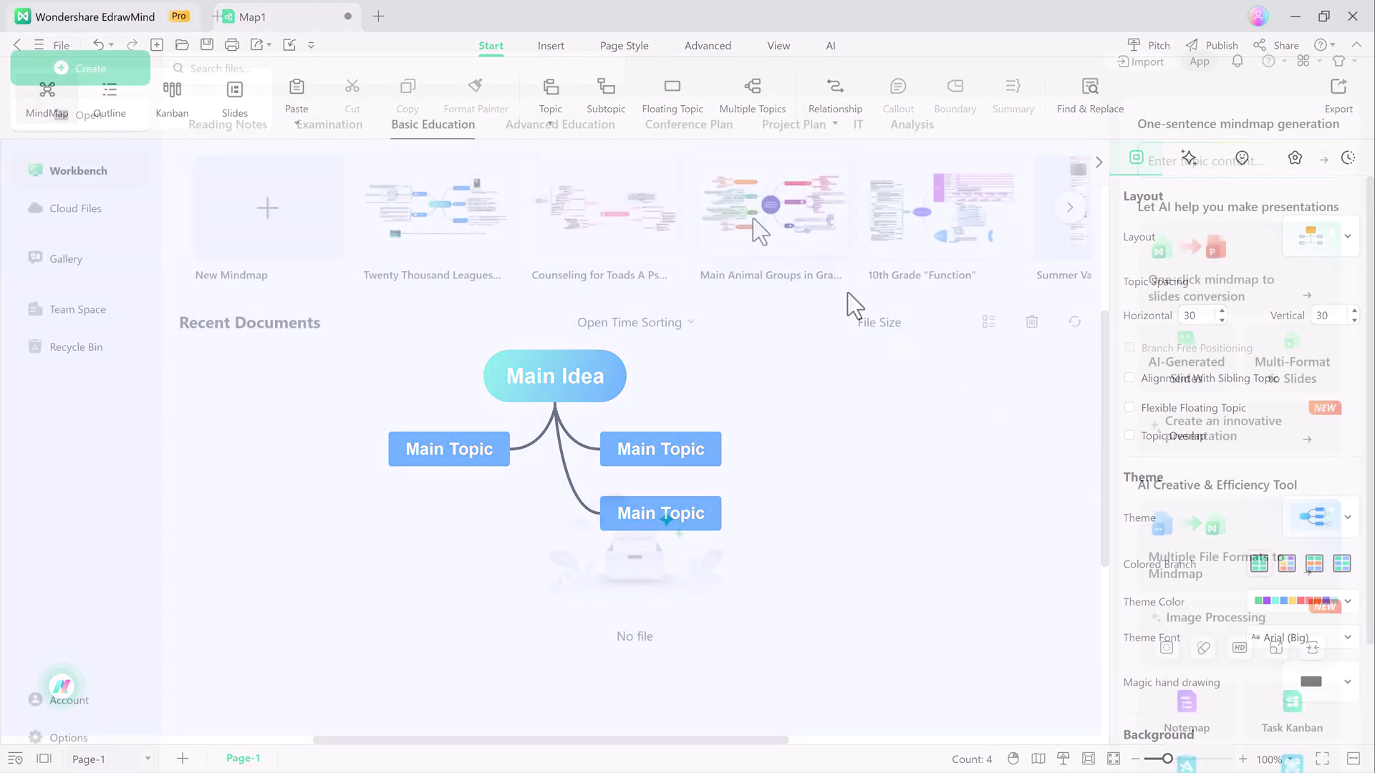
left_click(759, 230)
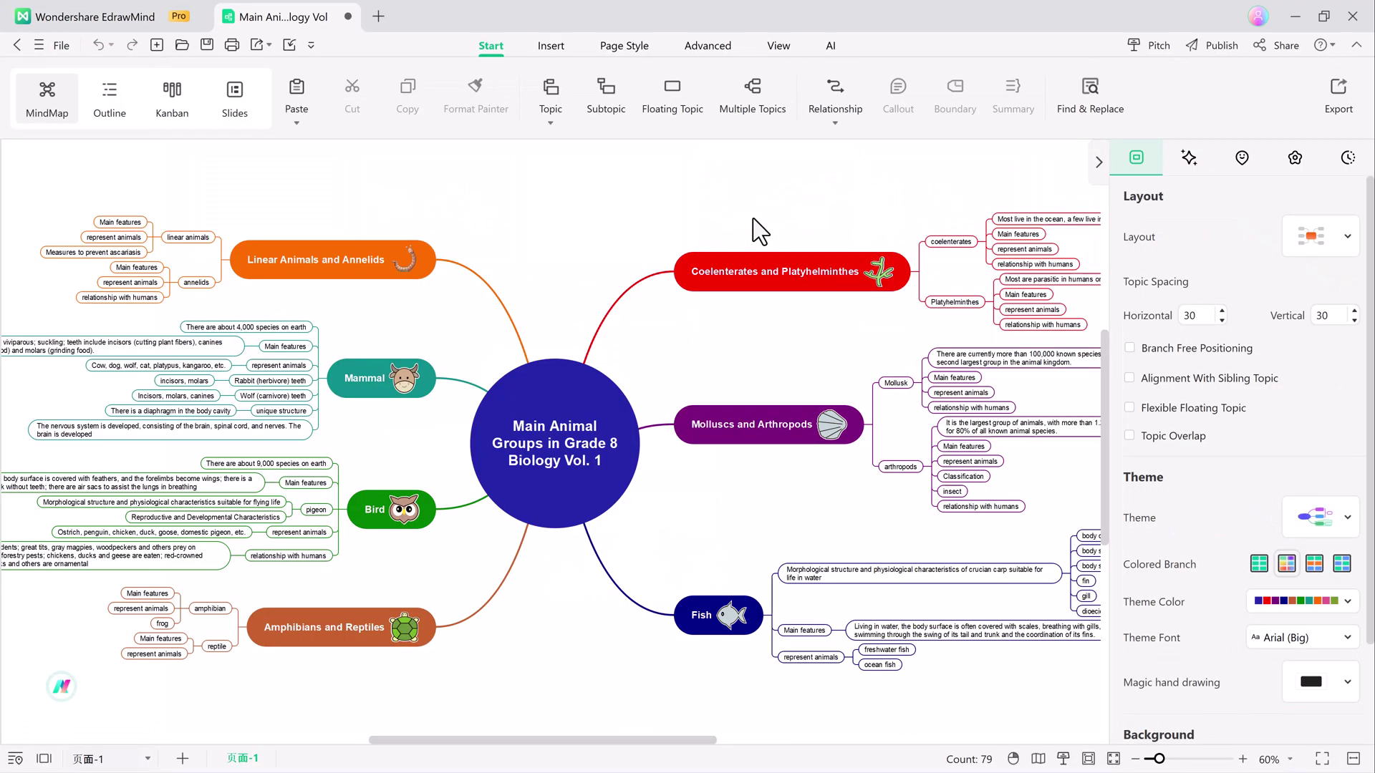
left_click(592, 439)
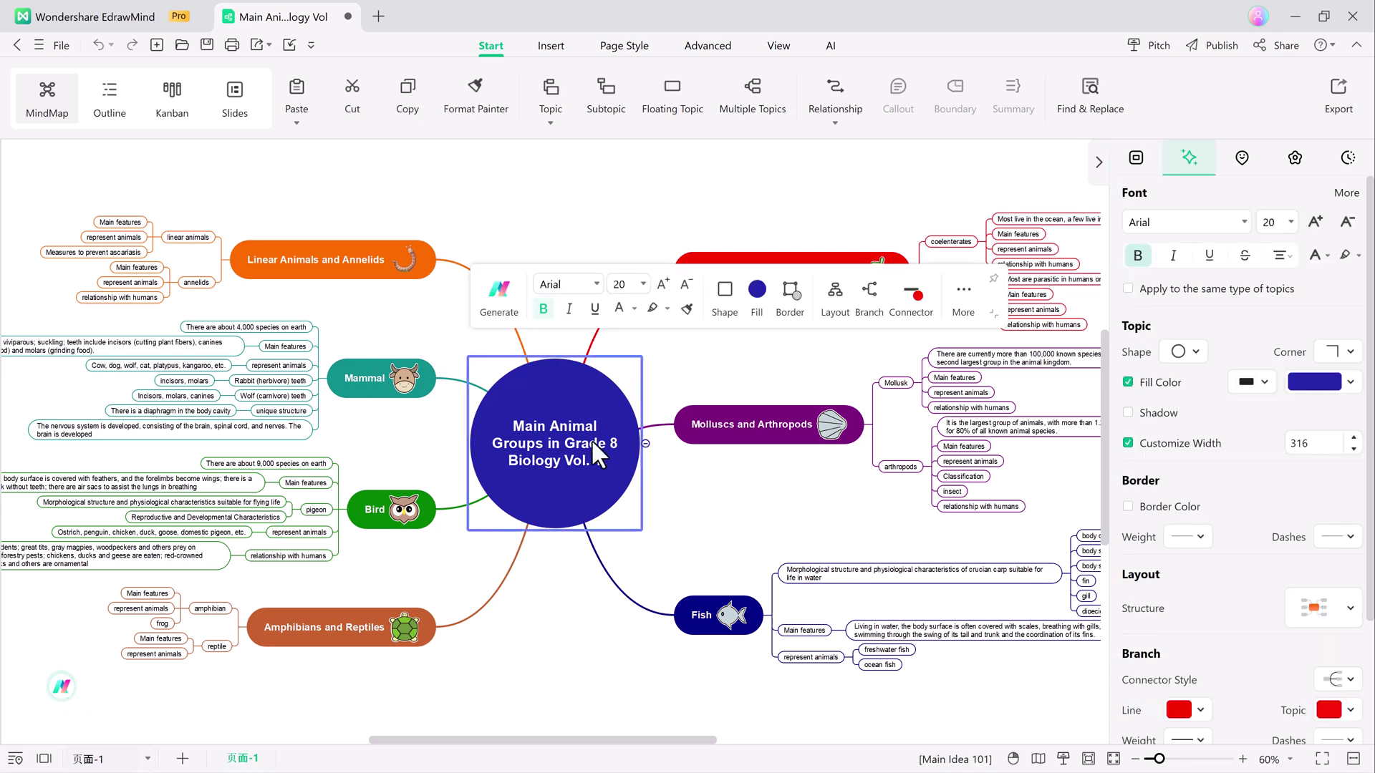
left_click(1136, 157)
left_click(1314, 233)
left_click(1143, 369)
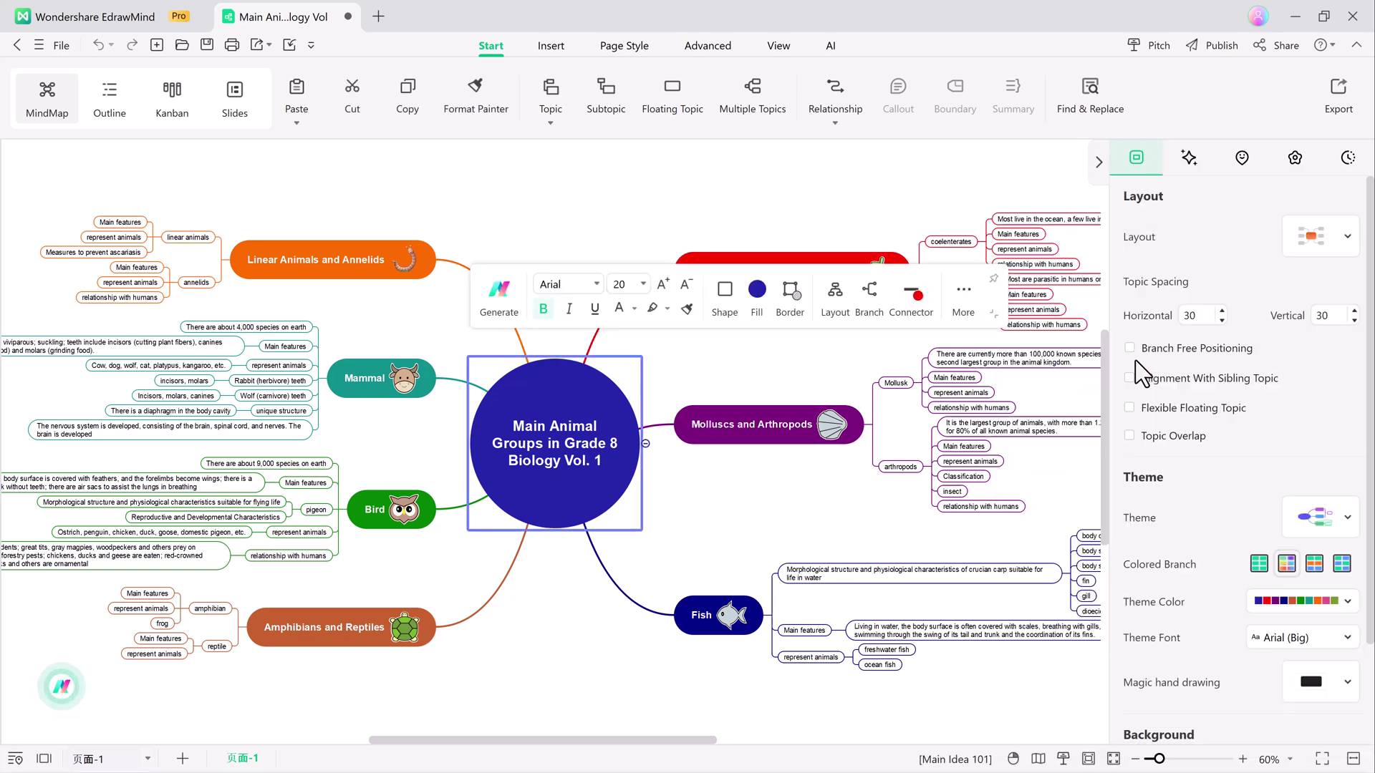
- Browse the layout list, then undo back to the two-sided map
left_click(1139, 161)
left_click(1318, 251)
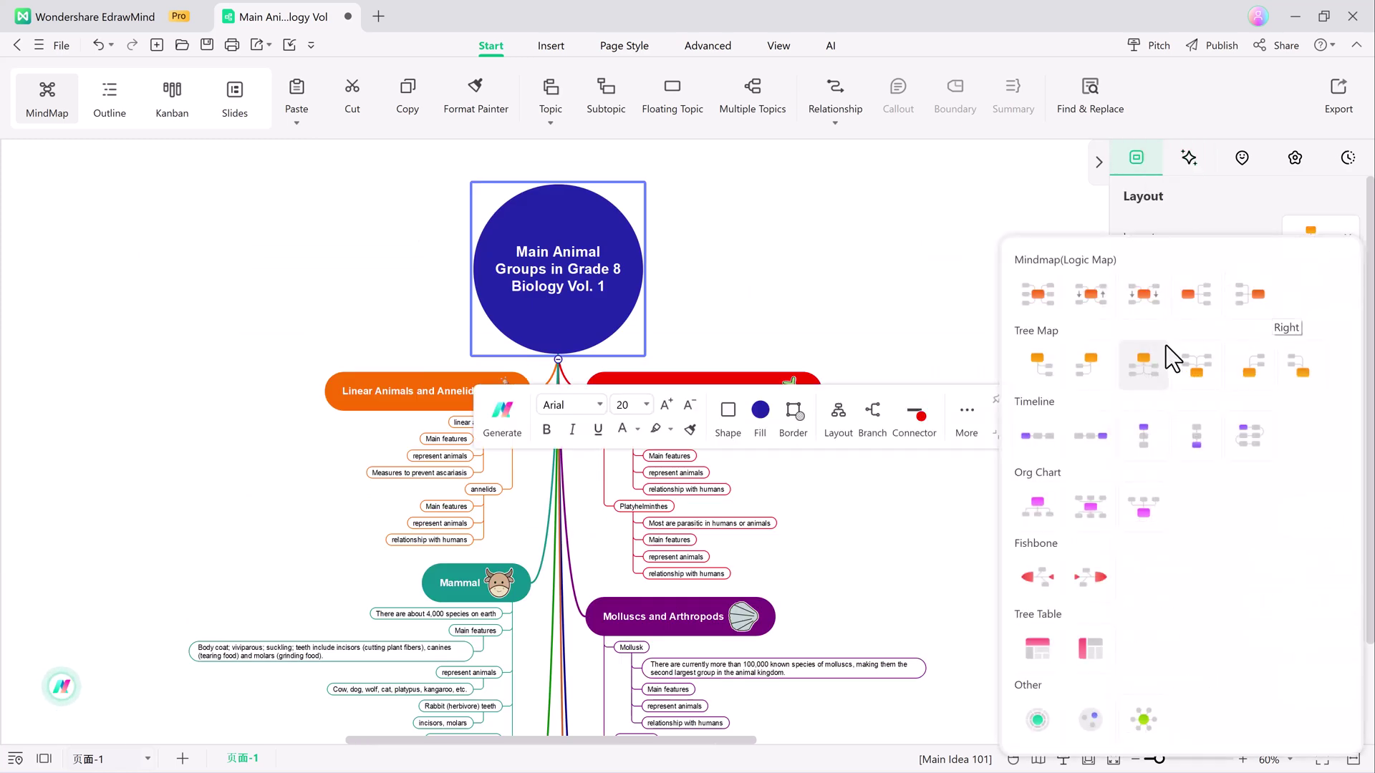
left_click(1097, 294)
key("ctrl+z")
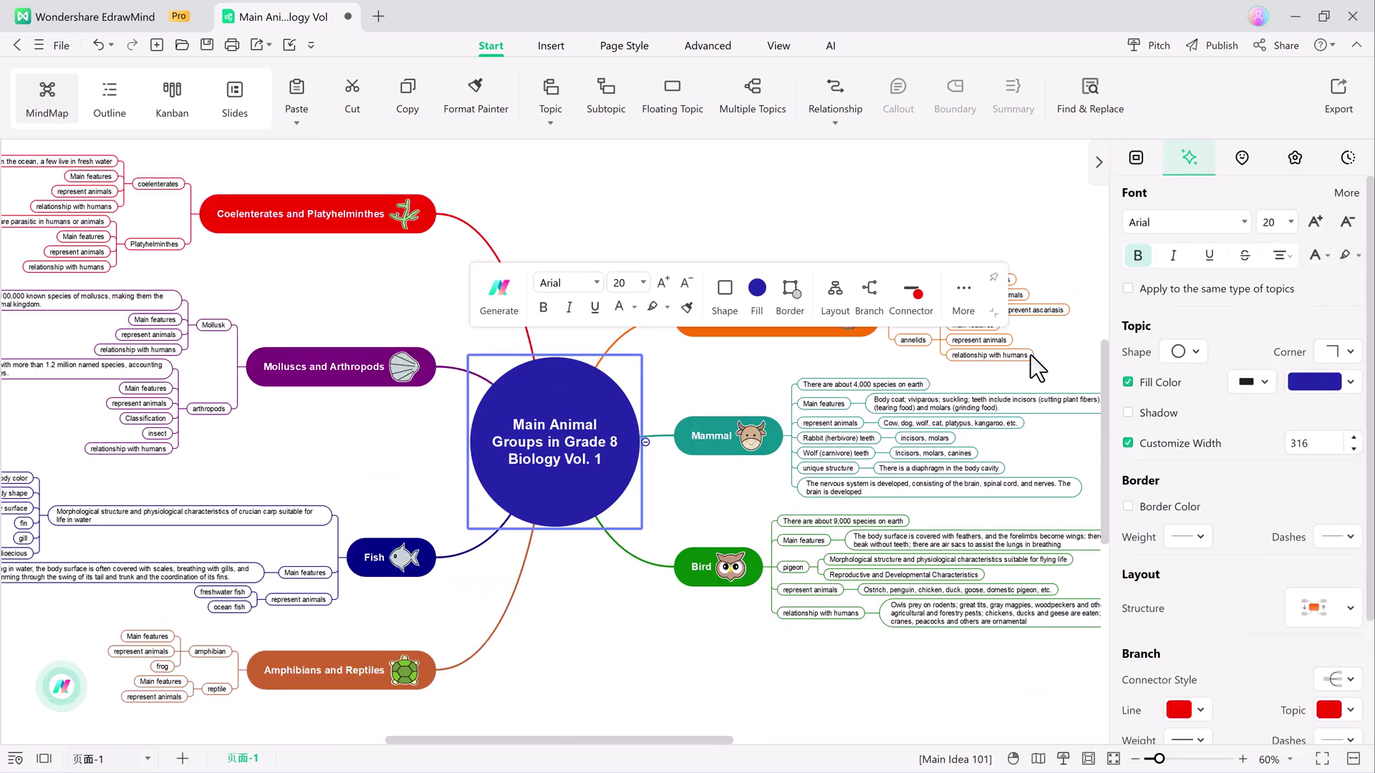
key("ctrl+z")
- Let AI enhance the Molluscs and Arthropods topic, zoom out, then undo the long text
left_click(305, 354)
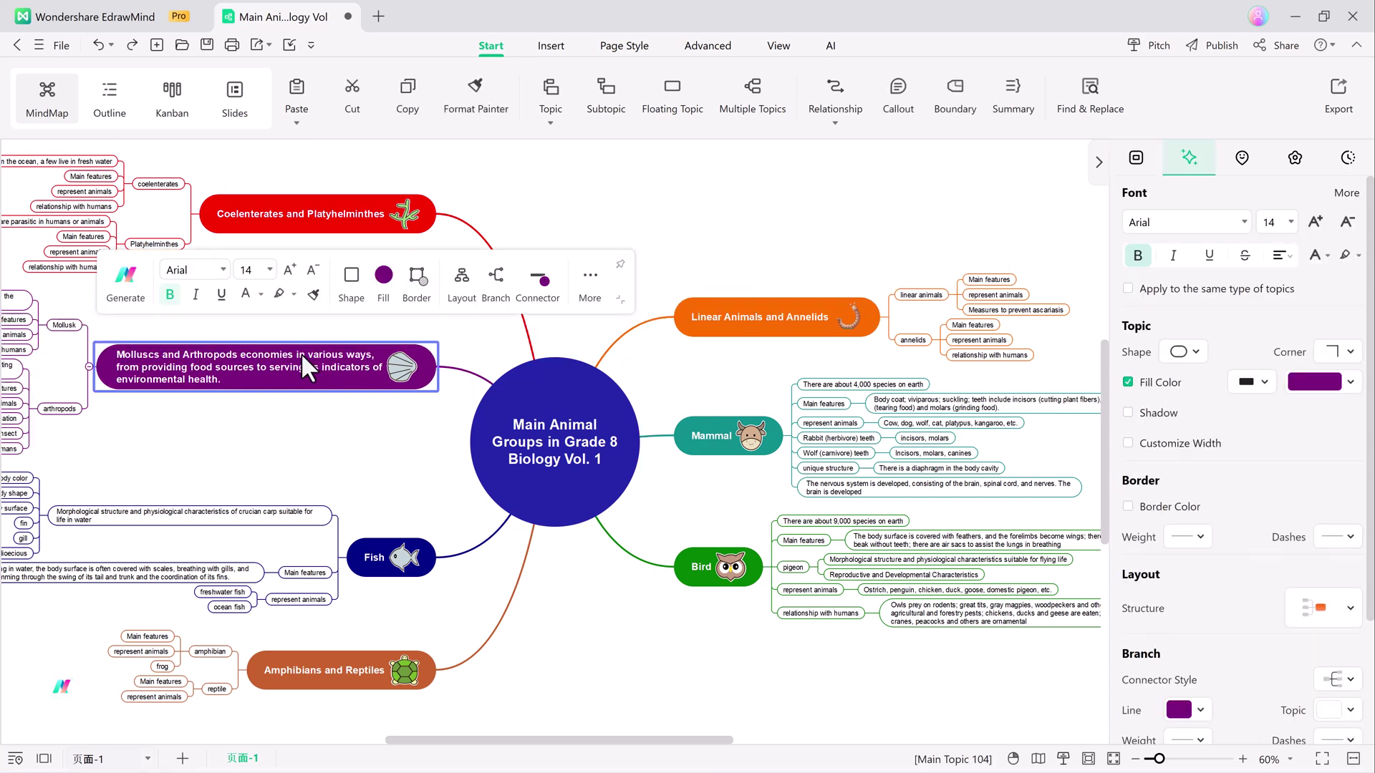
left_click(126, 278)
mouse_move(215, 512)
left_click(383, 506)
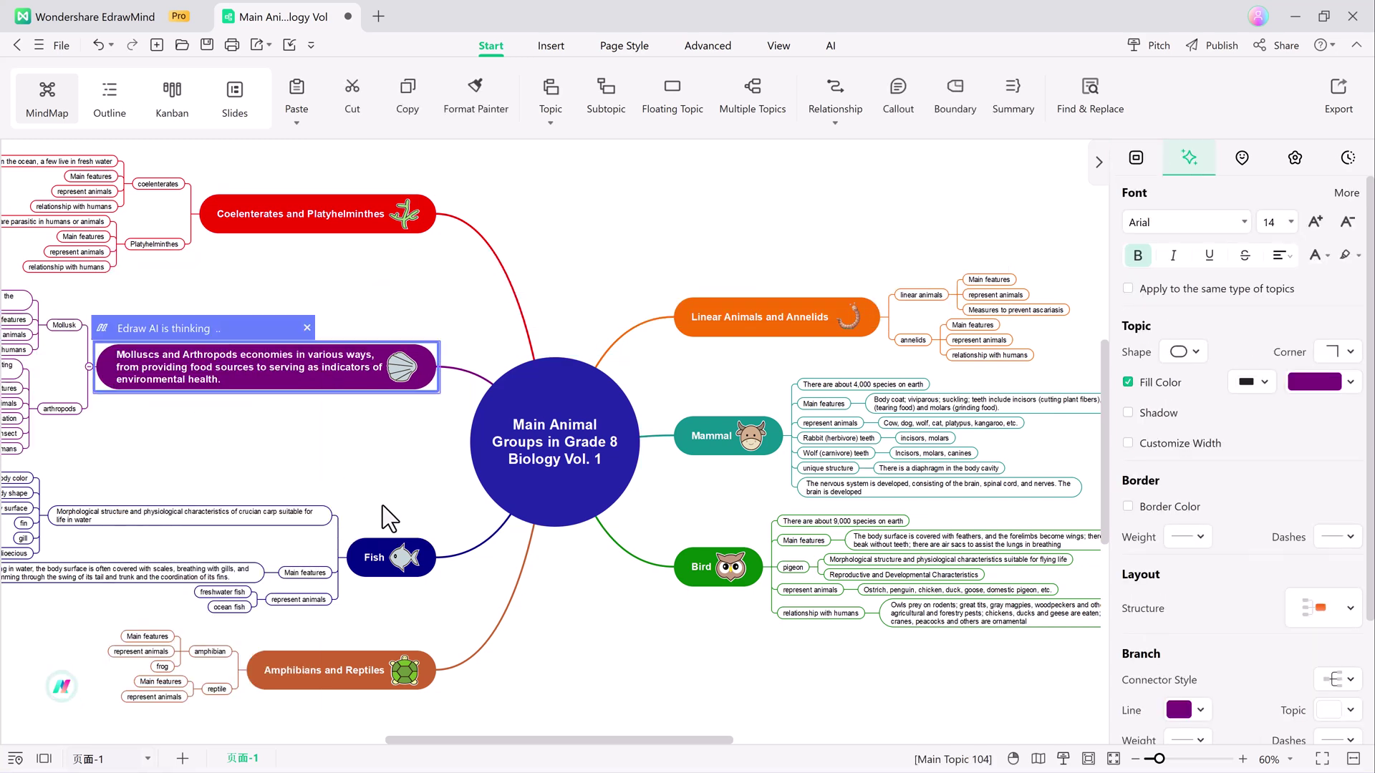
left_click(1134, 760)
left_click(1135, 759)
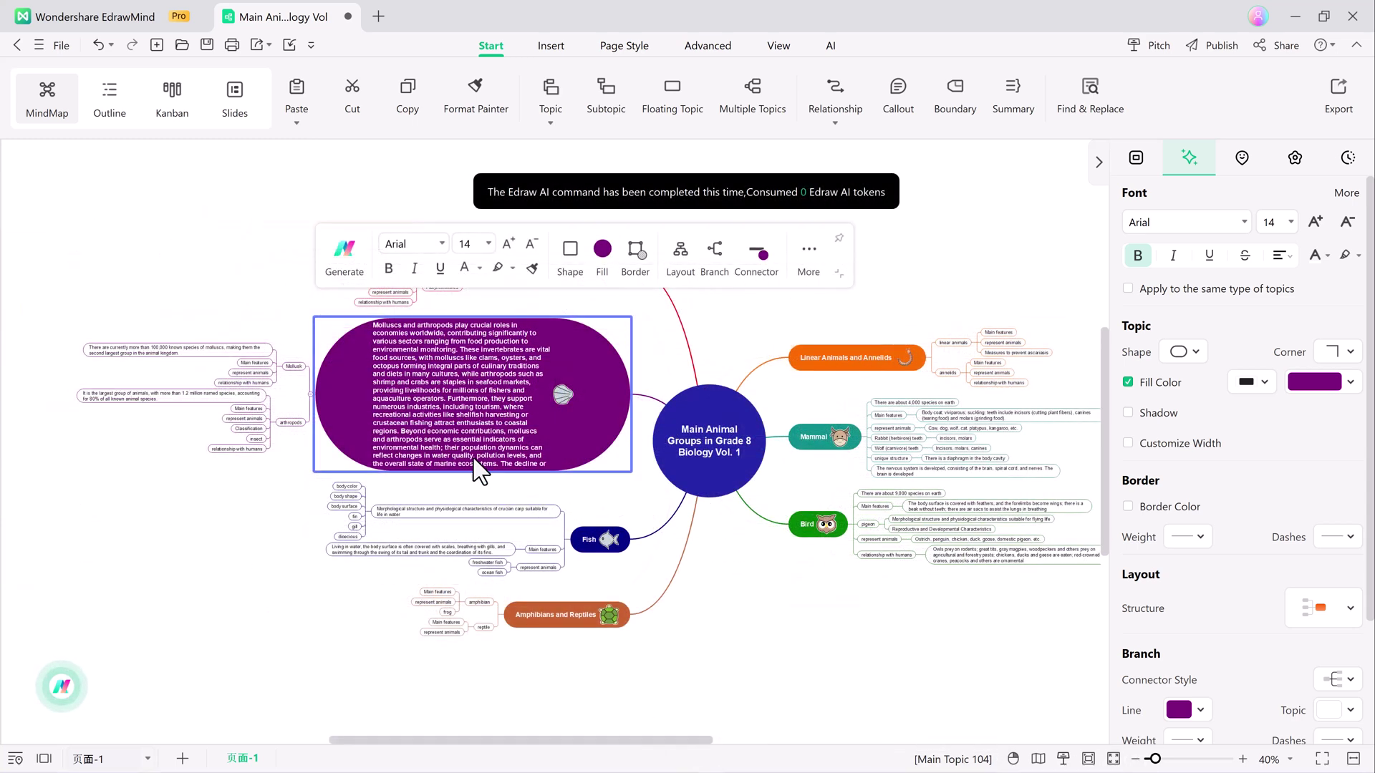
key("ctrl+z")
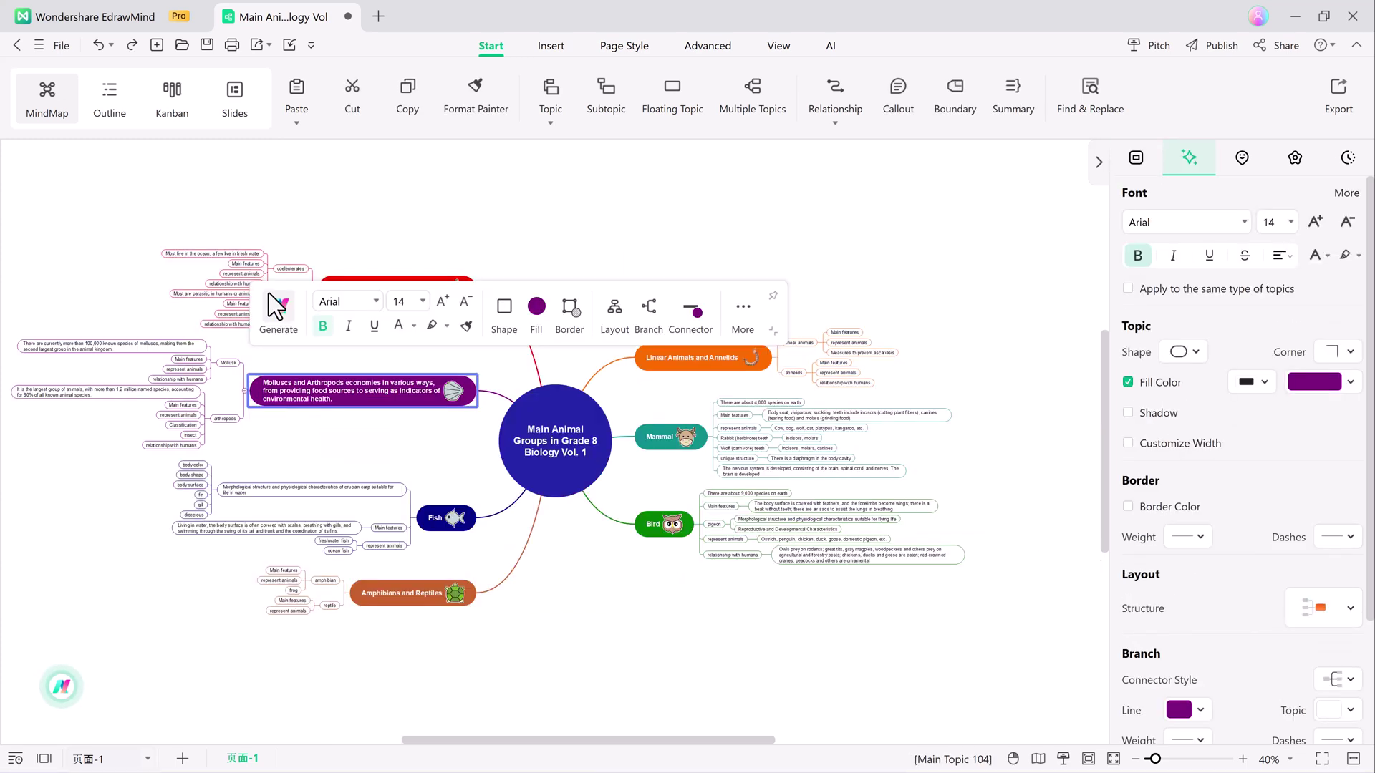
left_click(458, 457)
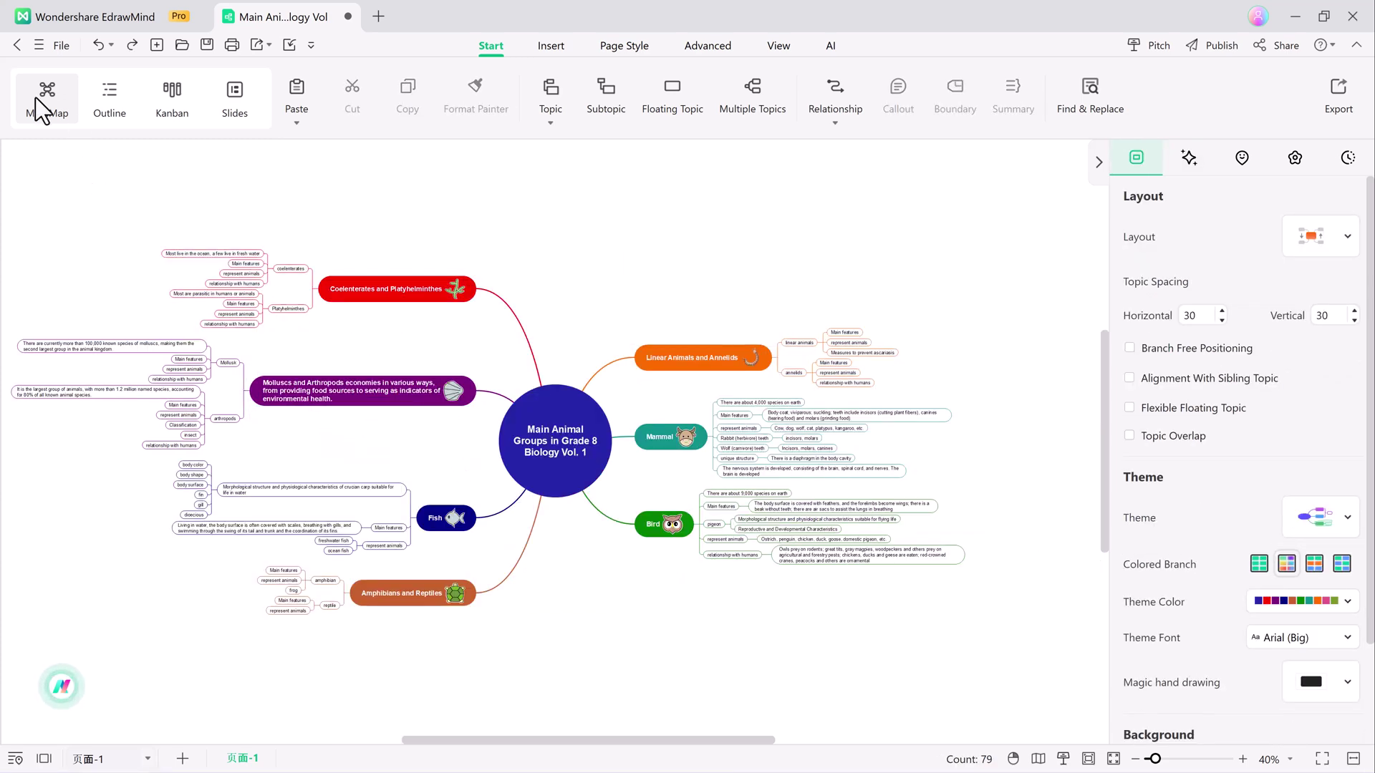
- Scroll through the animal groups in Outline view, then switch to Slides mode
left_click(104, 112)
scroll(346, 394, "down", 15)
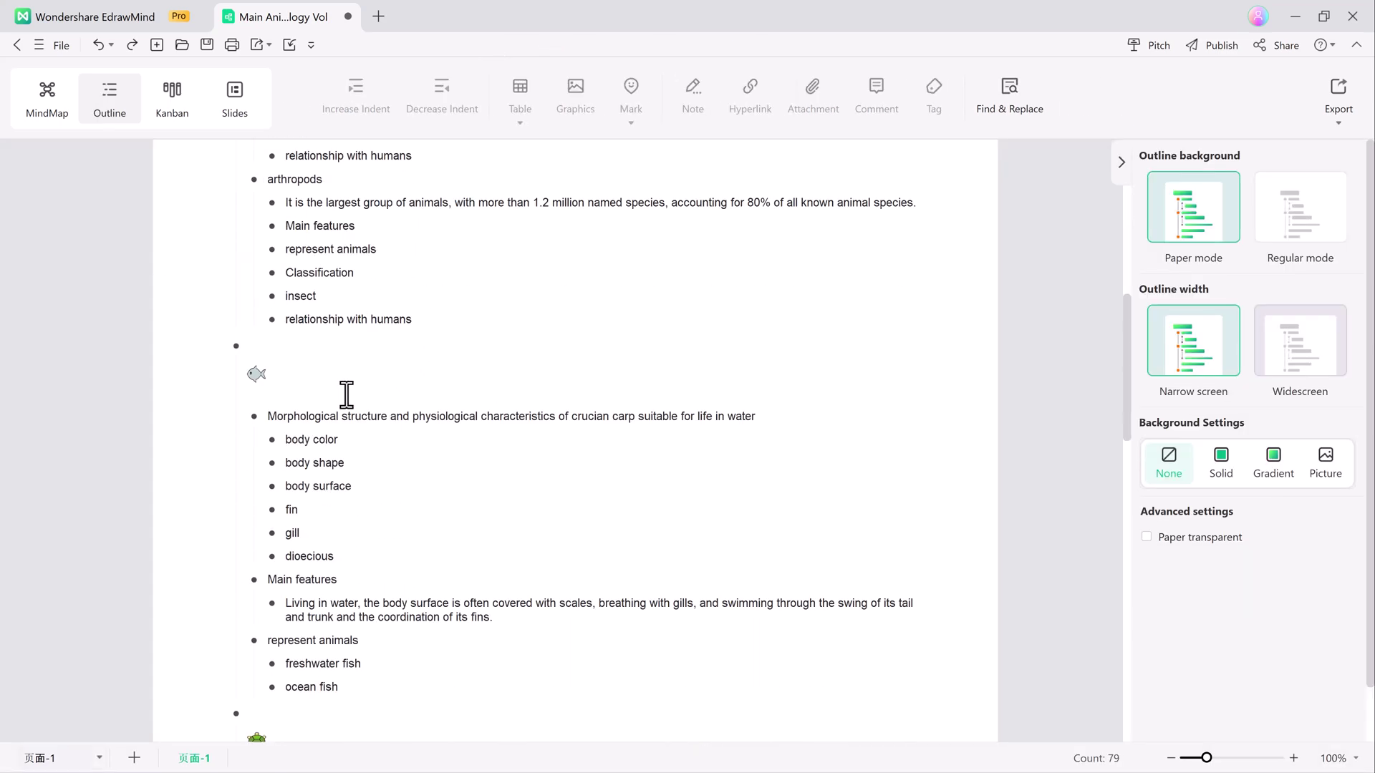
scroll(346, 395, "down", 5)
scroll(347, 394, "up", 10)
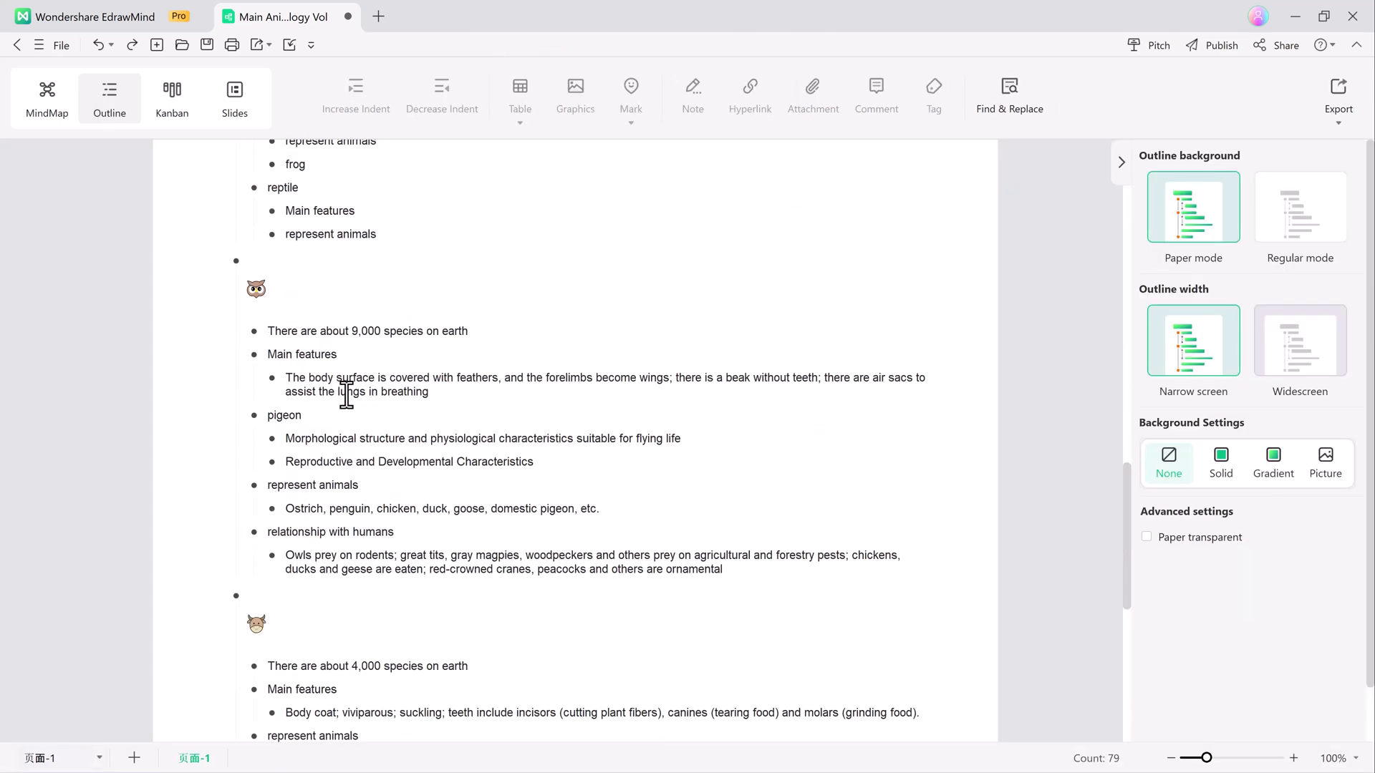
scroll(347, 394, "up", 12)
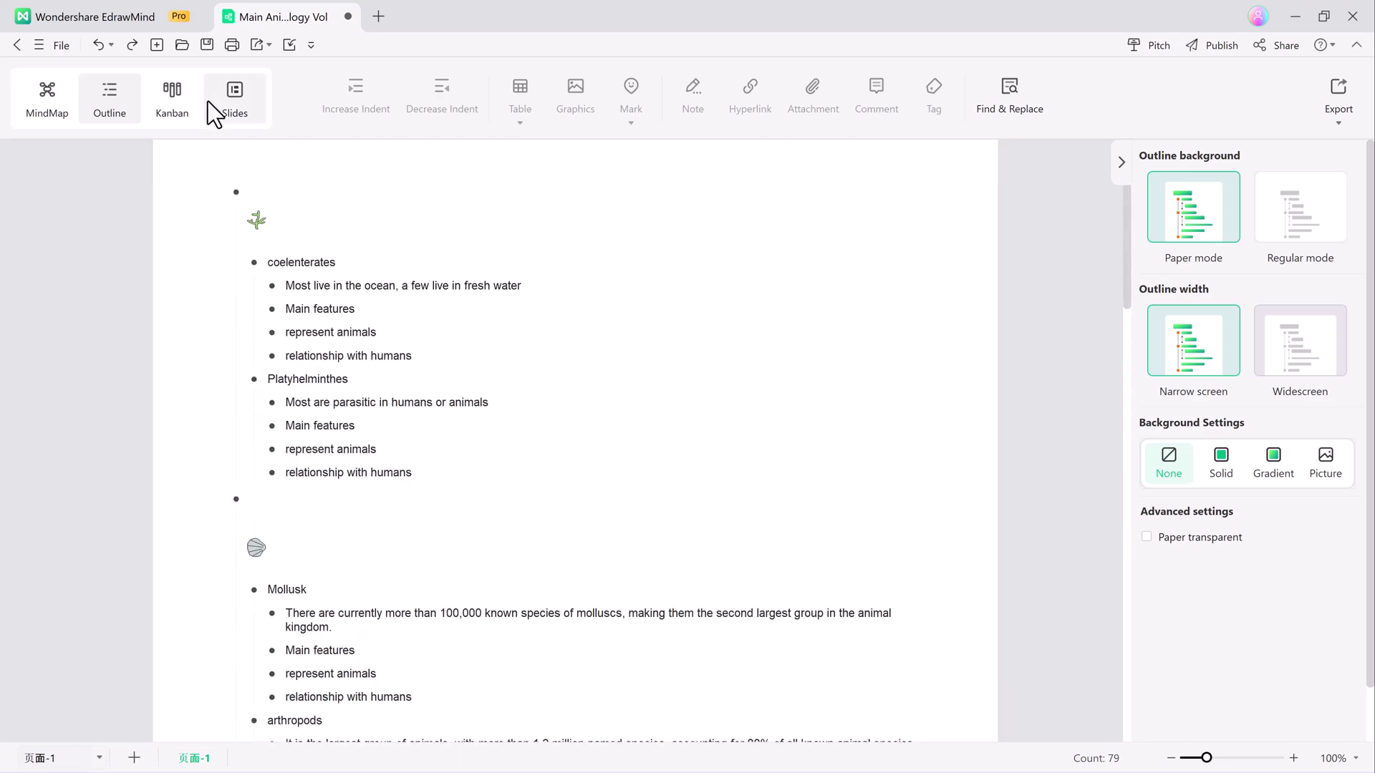
left_click(227, 97)
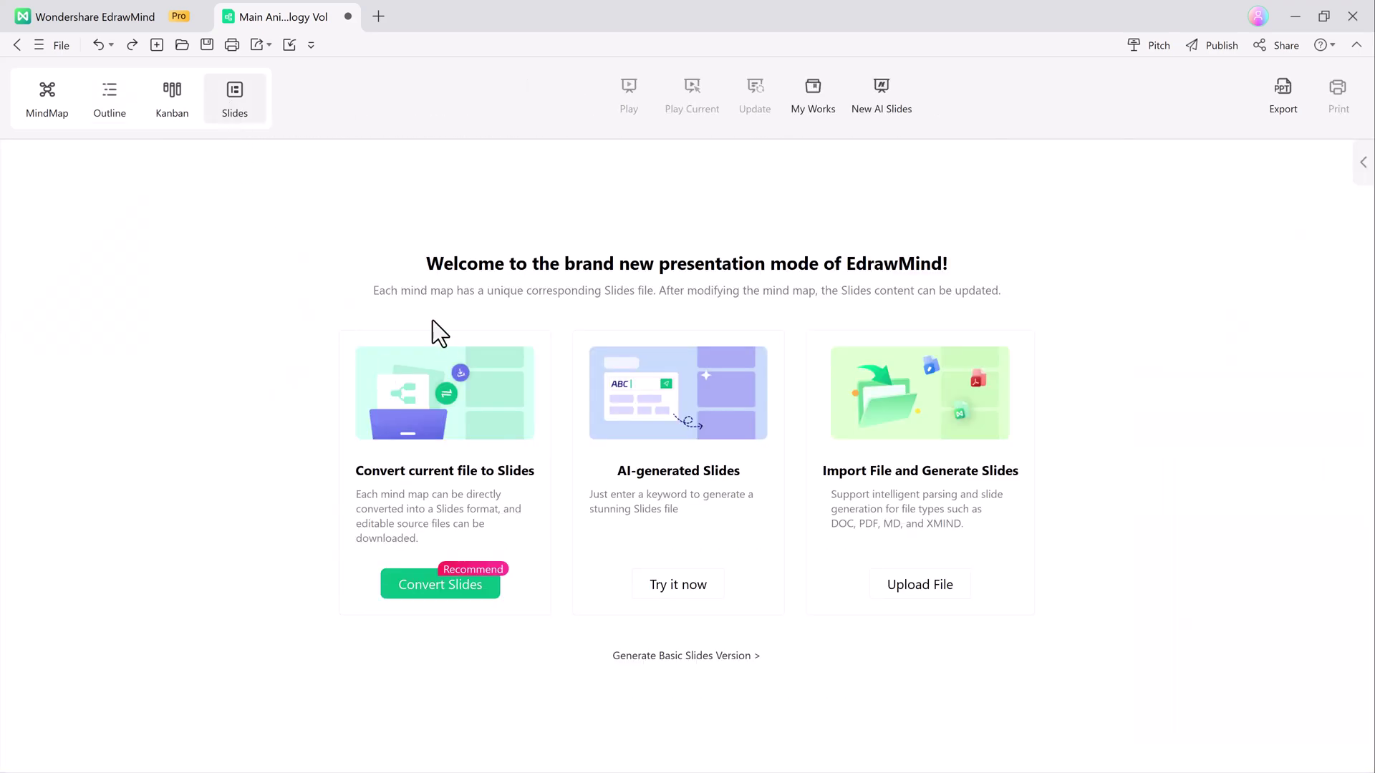
- Convert the map to slides, previewing Dream, Simplicity, Bubble and Cartoon before generating in Fantasy
left_click(469, 591)
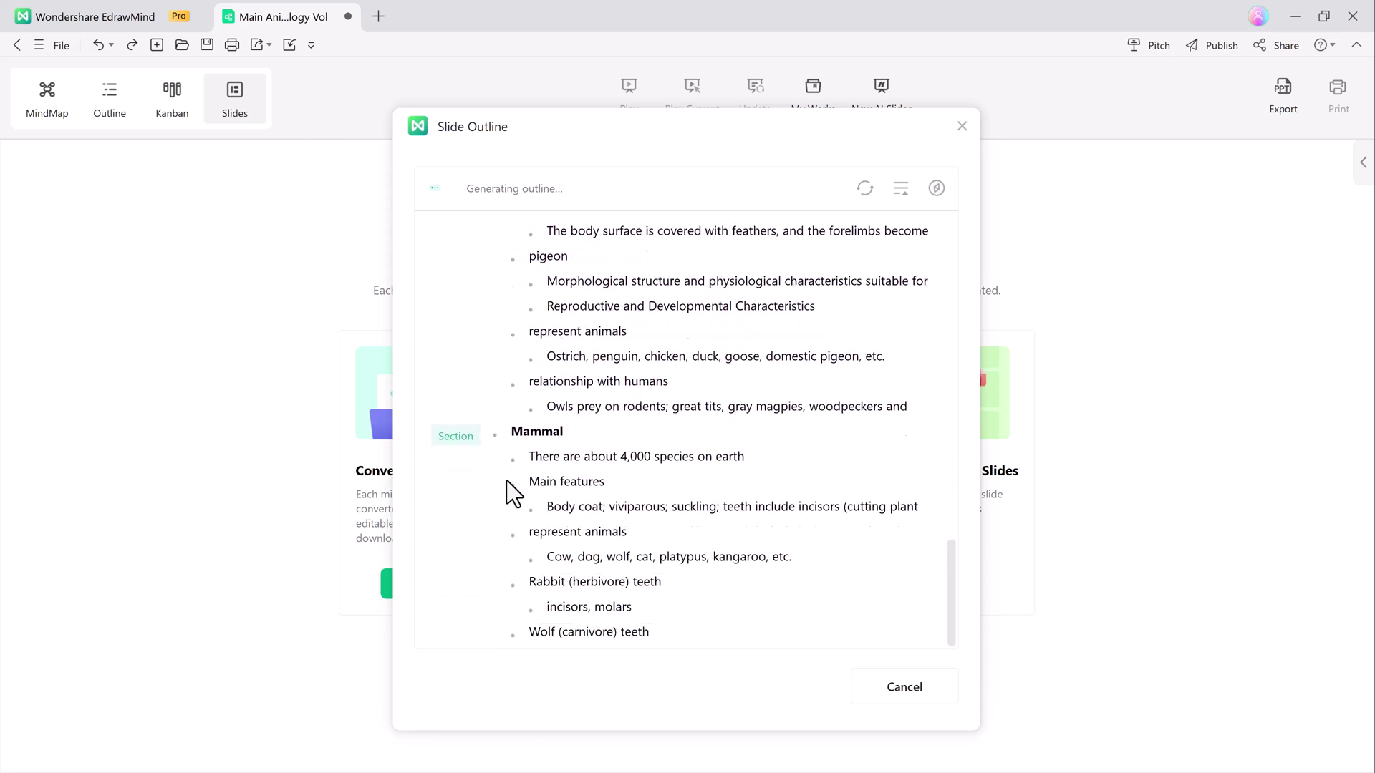
left_click(858, 711)
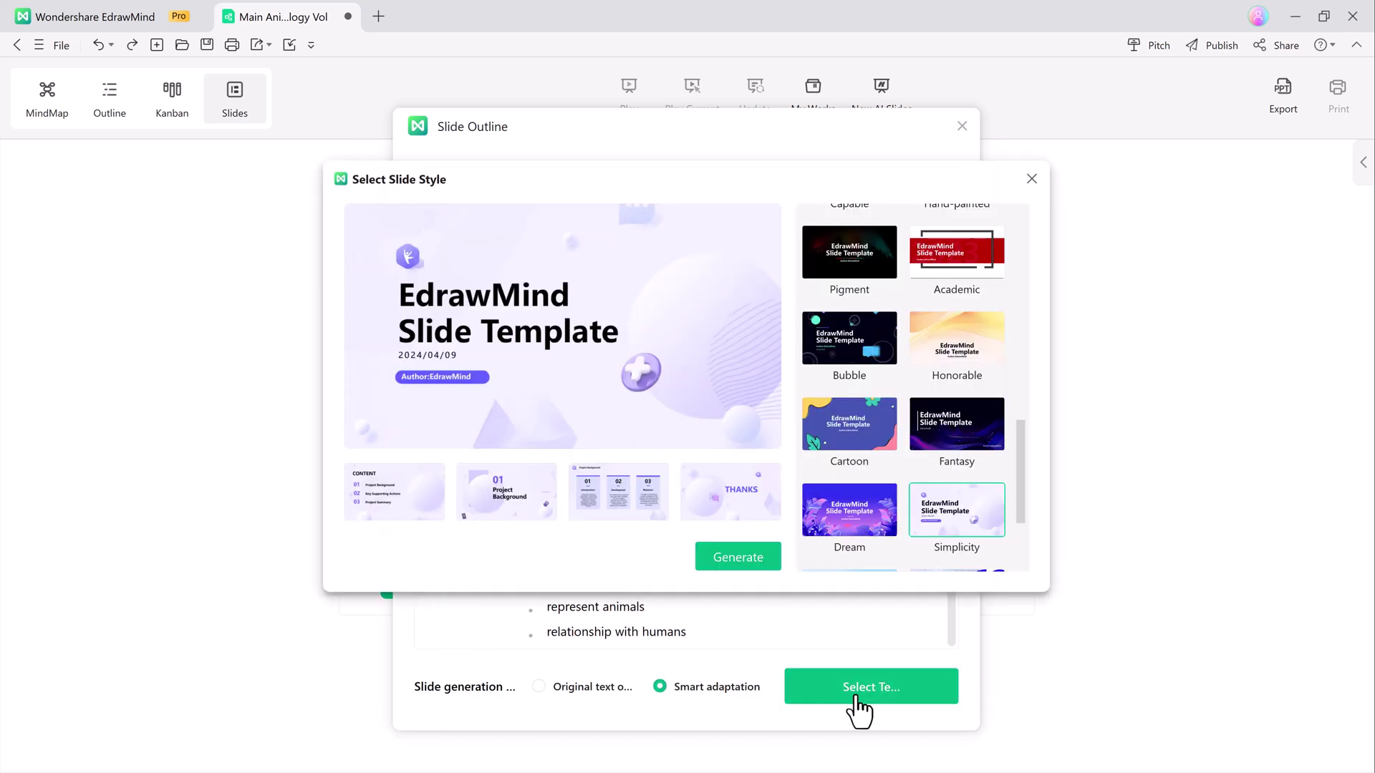
left_click(940, 451)
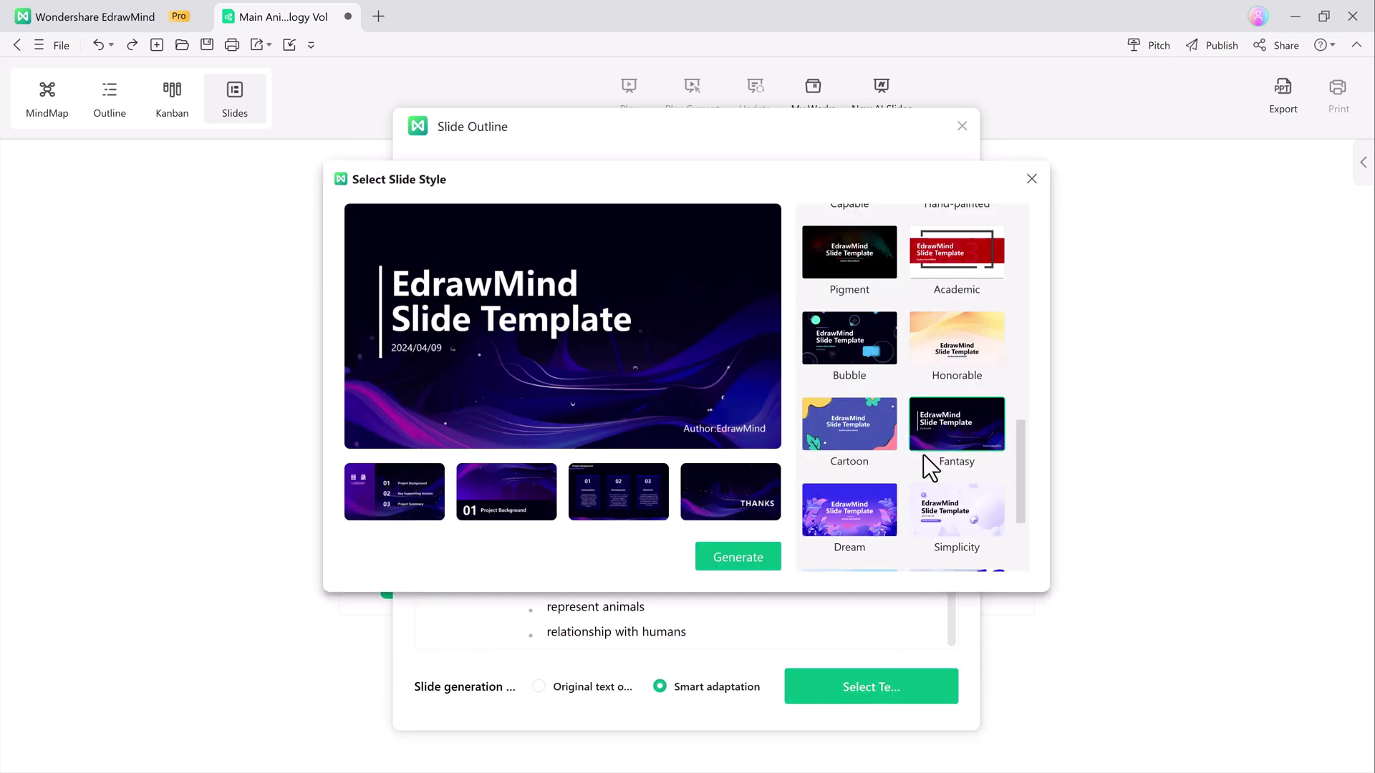
left_click(856, 517)
left_click(970, 525)
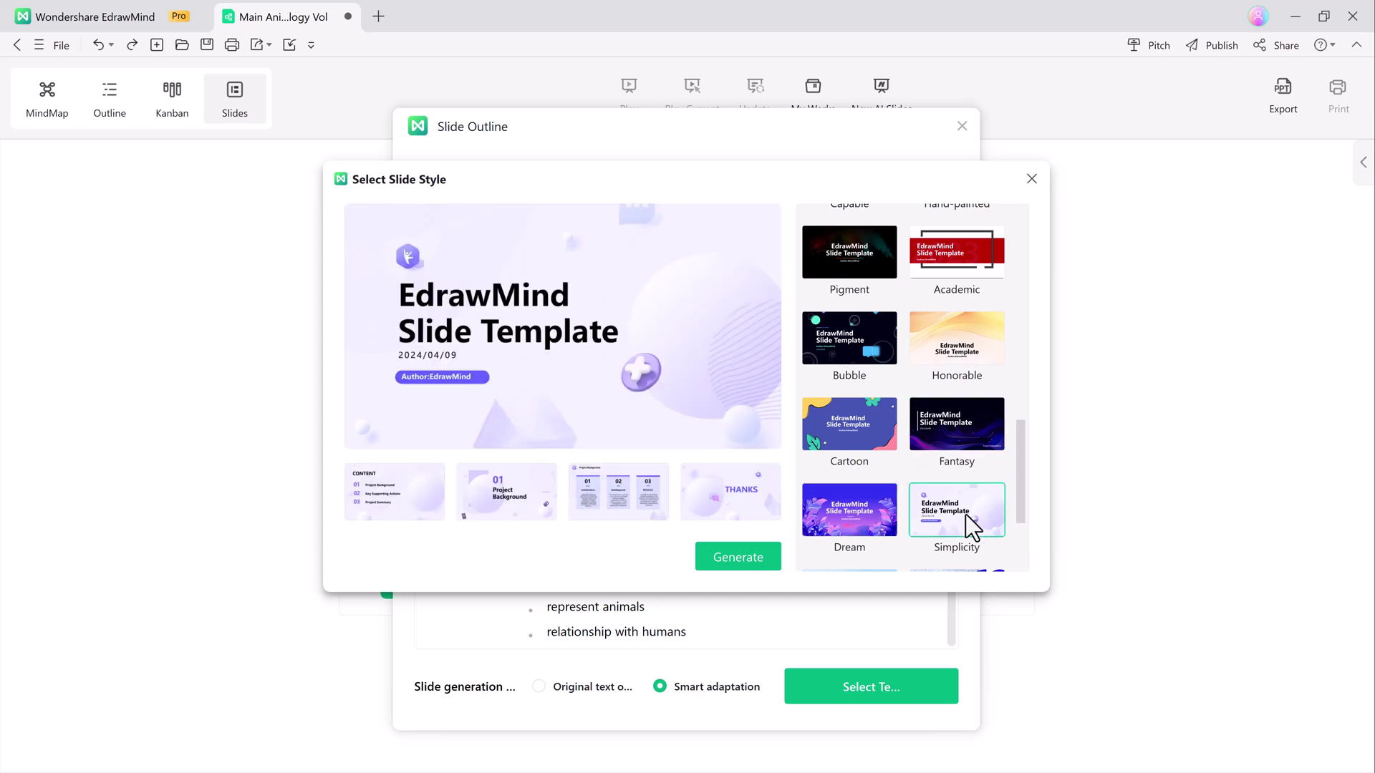
left_click(887, 365)
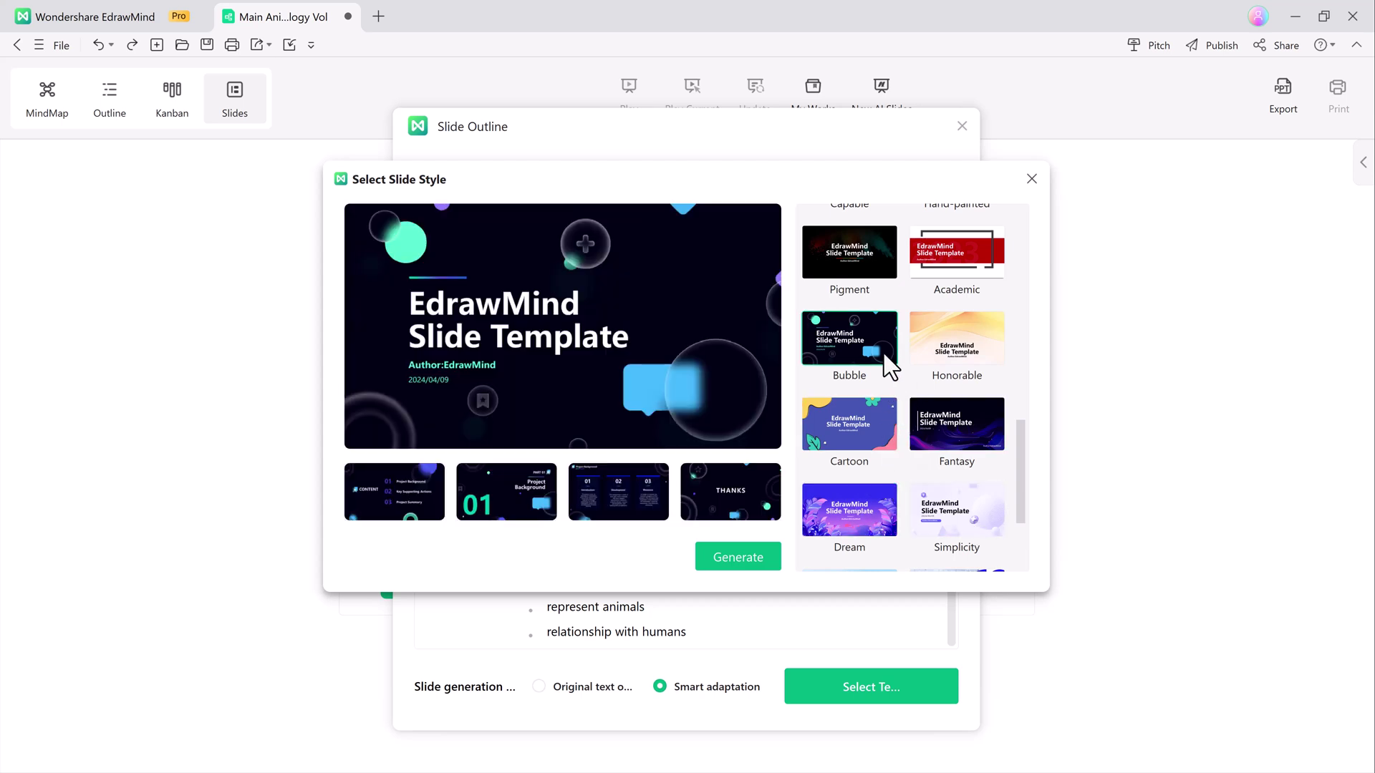
left_click(888, 430)
left_click(951, 454)
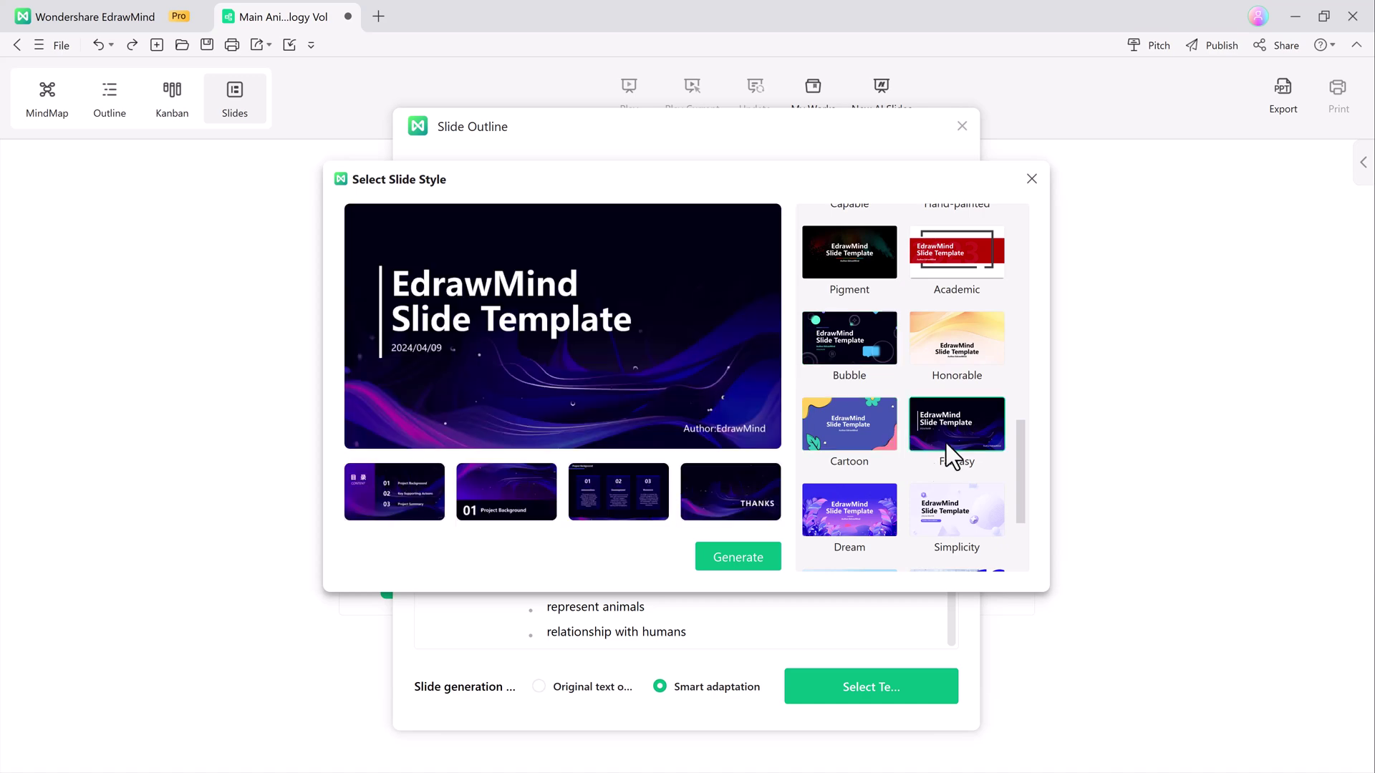
left_click(759, 559)
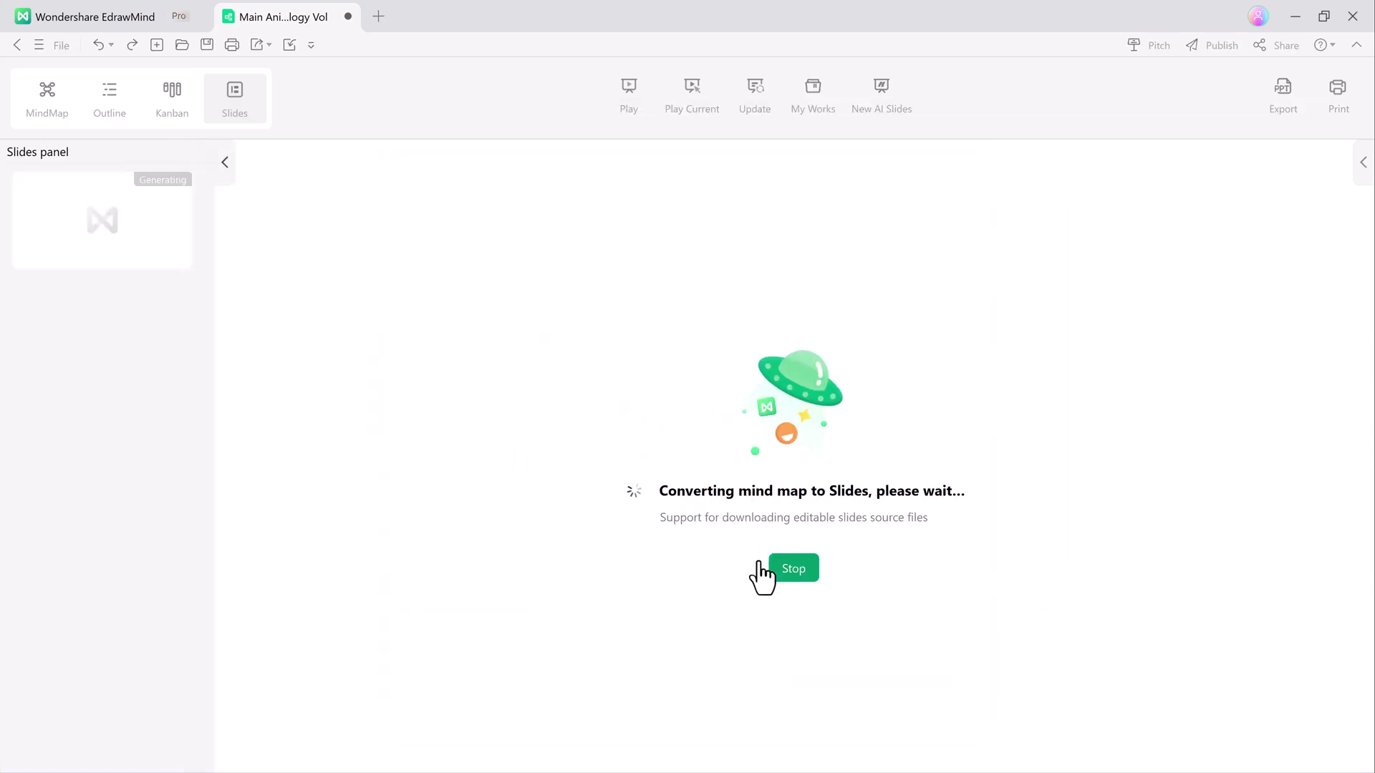
scroll(119, 527, "down", 3)
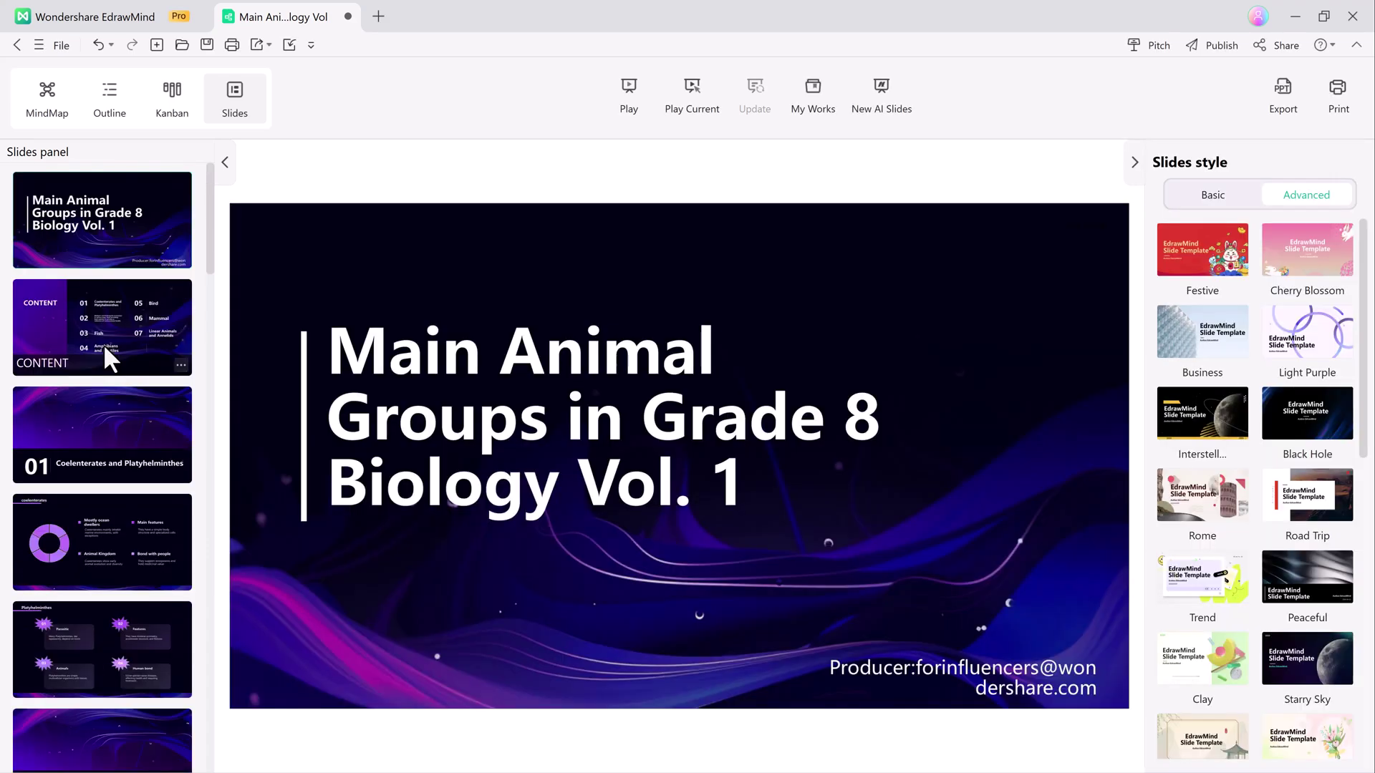
- View the CONTENT and 01 Coelenterates slides, play seven slides full-screen, then exit
left_click(103, 343)
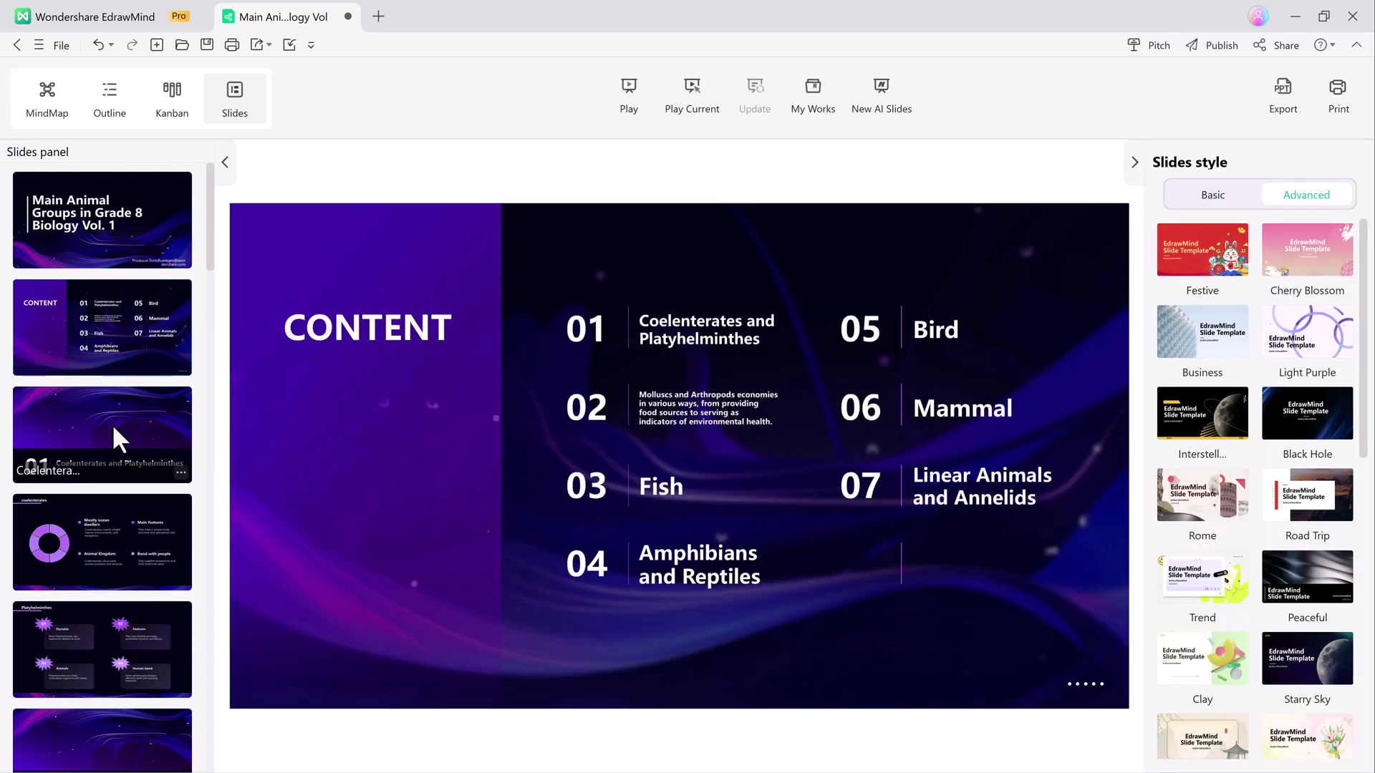
left_click(111, 423)
left_click(630, 91)
left_click(669, 720)
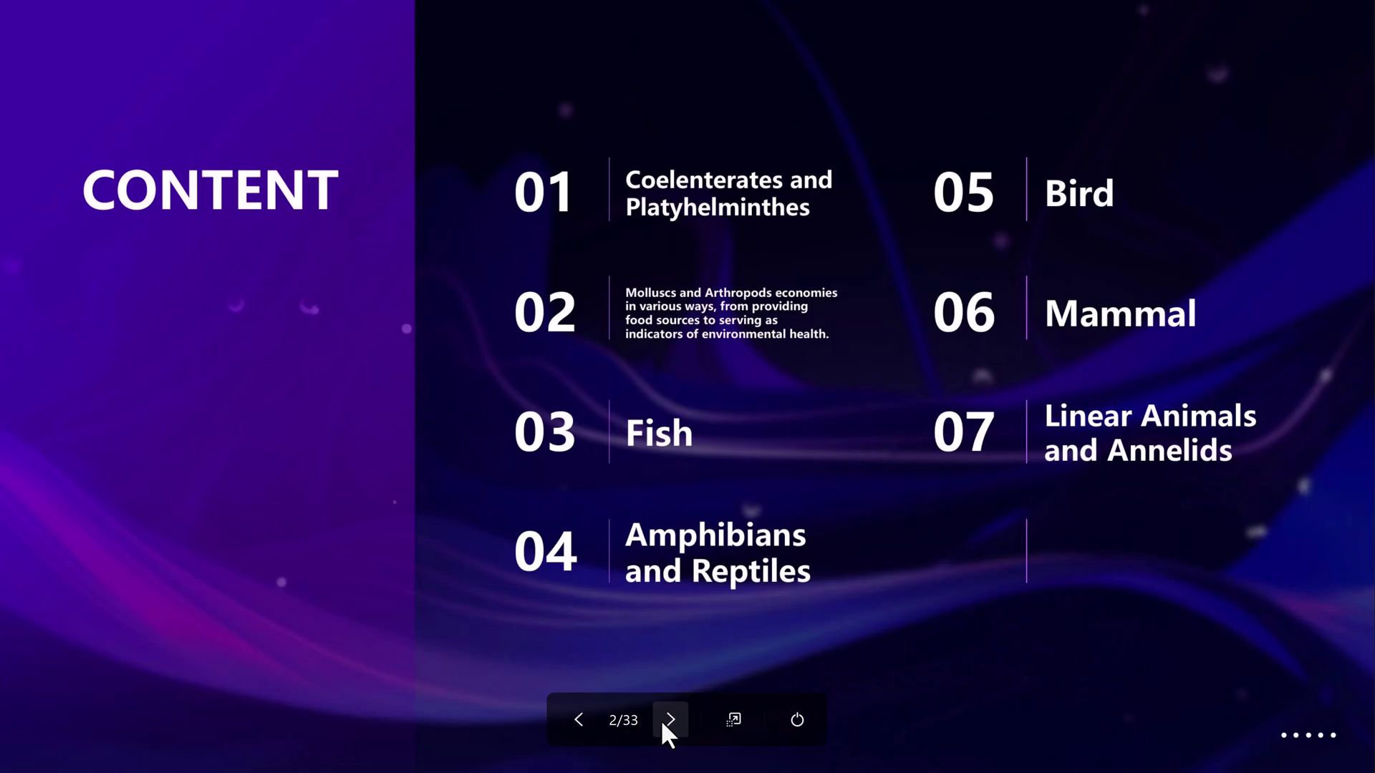
left_click(668, 720)
left_click(669, 720)
left_click(669, 719)
left_click(669, 720)
left_click(669, 720)
left_click(668, 720)
left_click(669, 720)
left_click(669, 719)
left_click(669, 719)
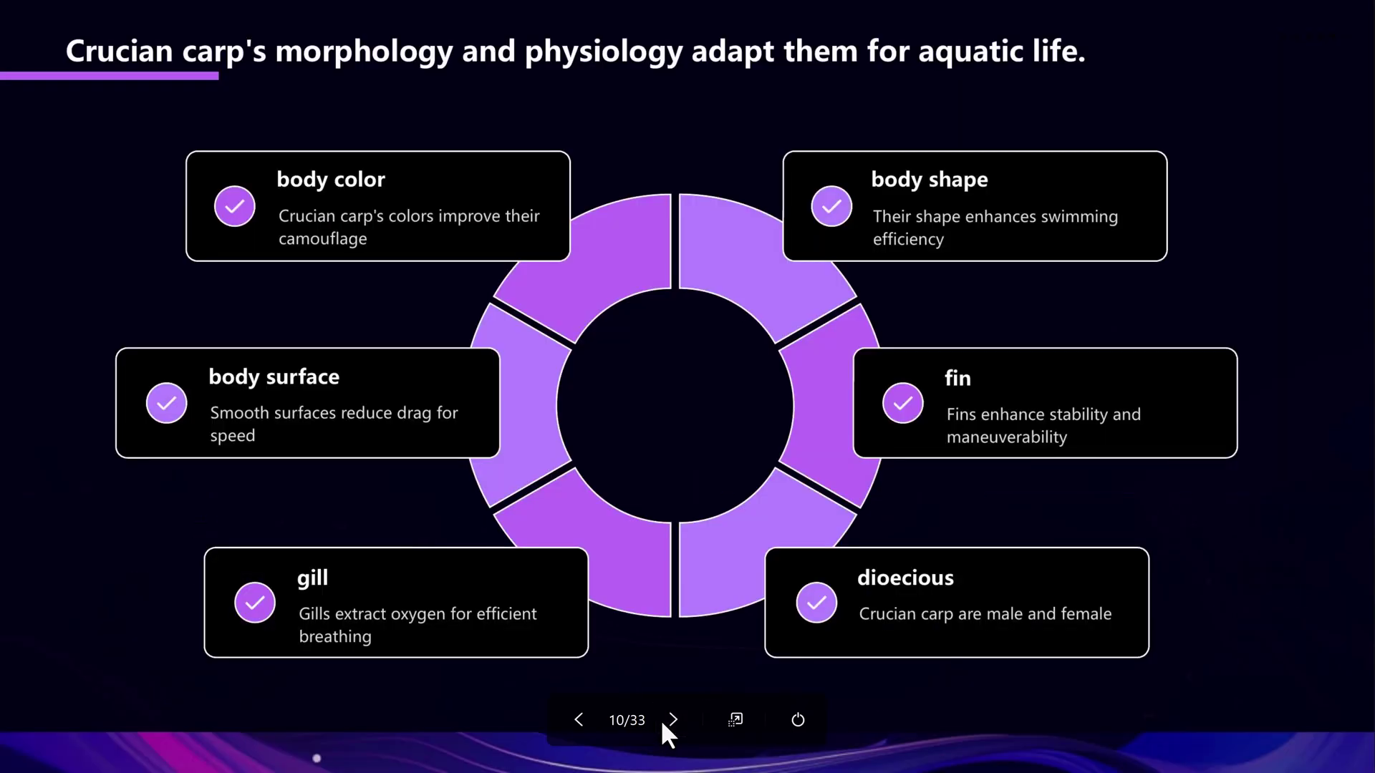
left_click(668, 720)
left_click(669, 720)
left_click(669, 719)
left_click(669, 720)
left_click(798, 719)
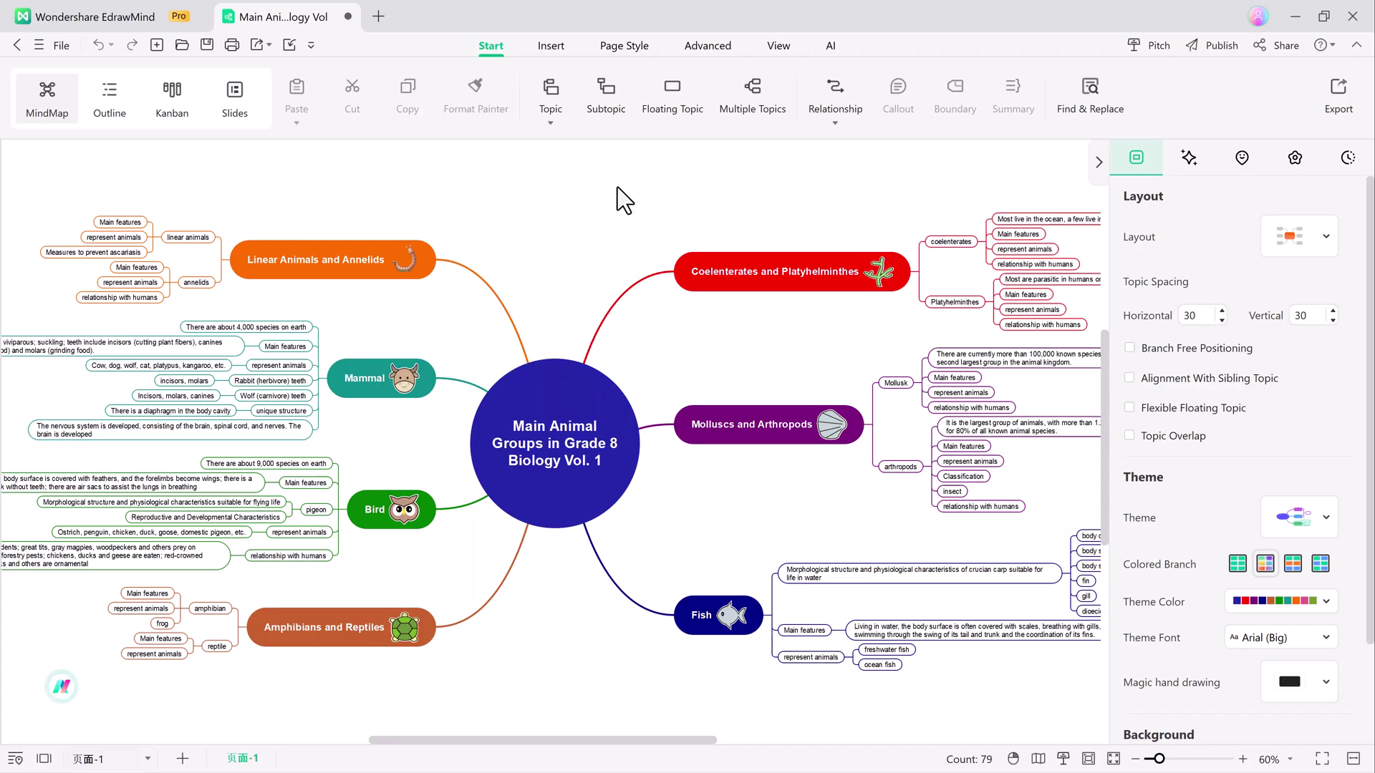
- Open the Smart Cutout tool from Insert > Picture > Image Processing
left_click(551, 44)
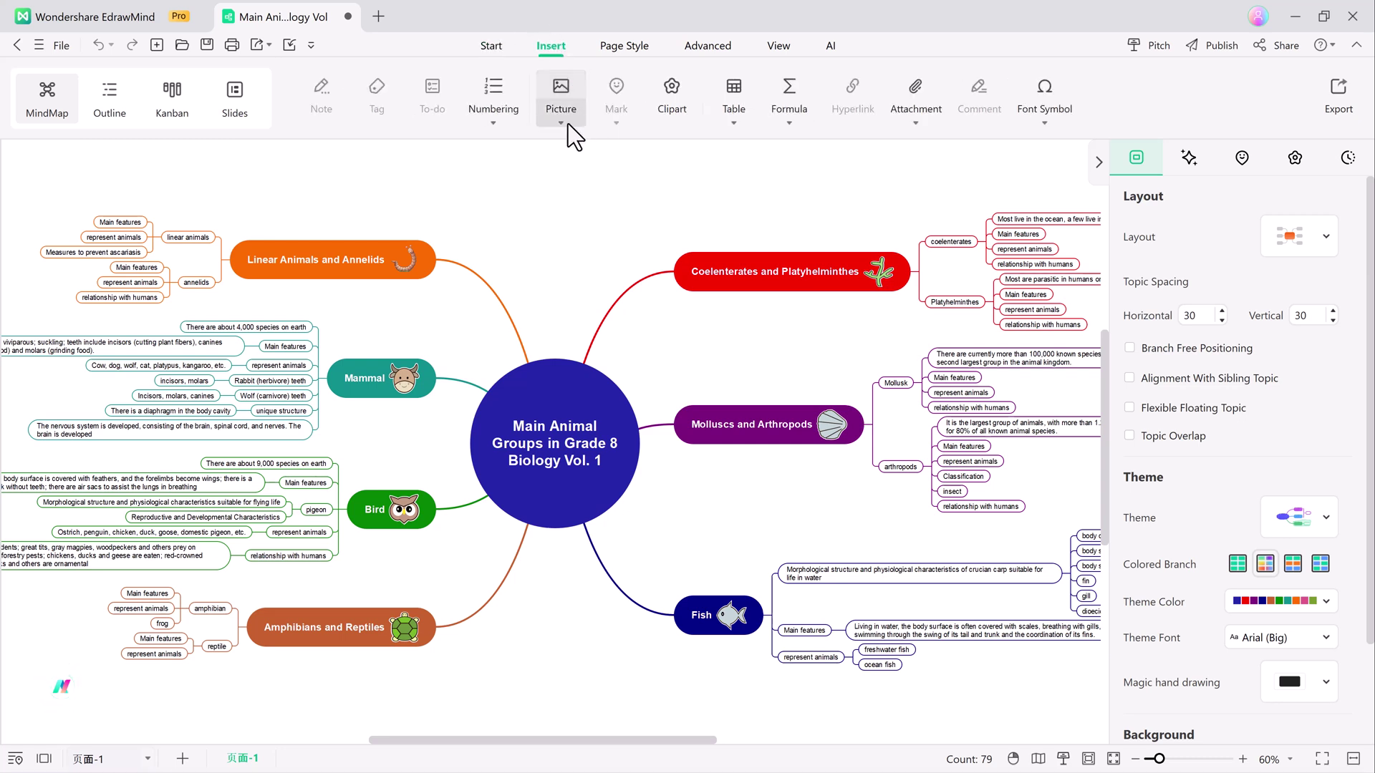
left_click(565, 121)
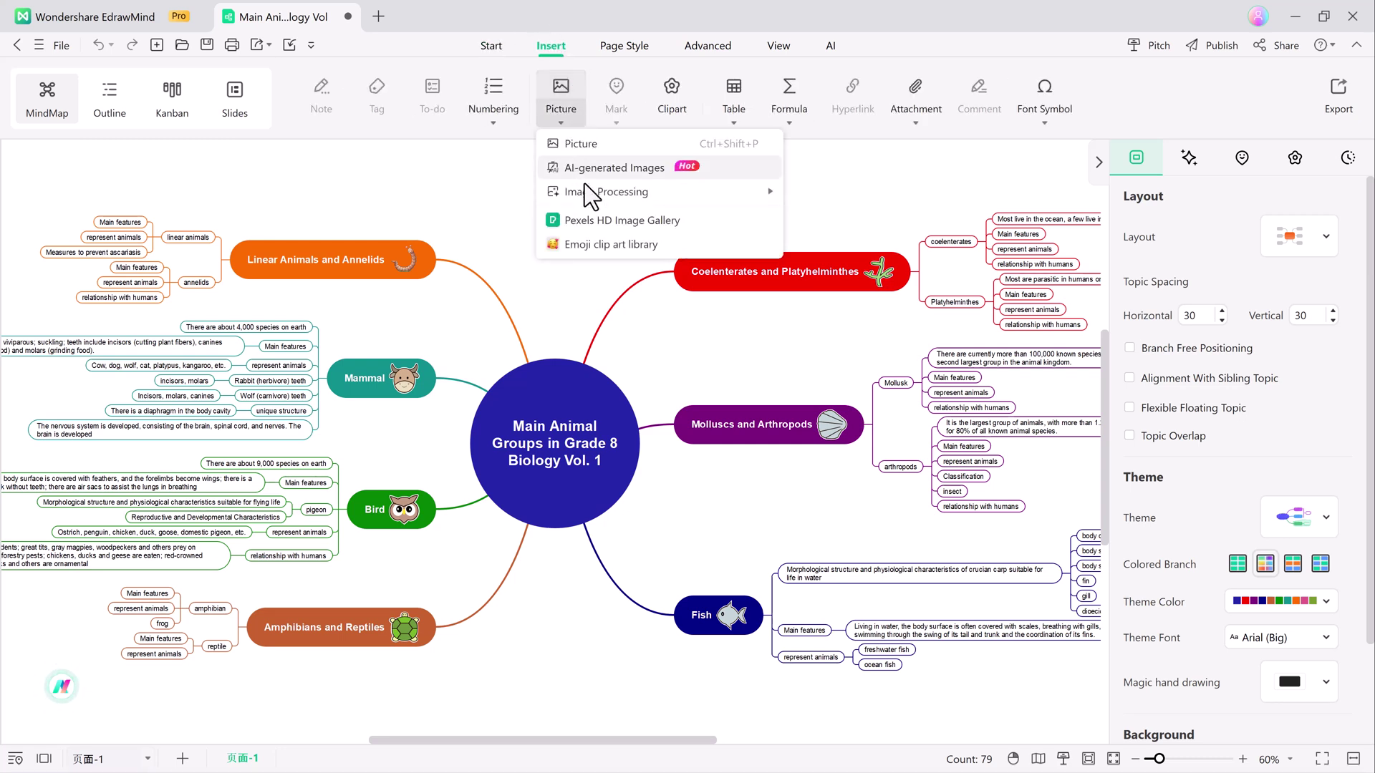
mouse_move(732, 197)
left_click(833, 195)
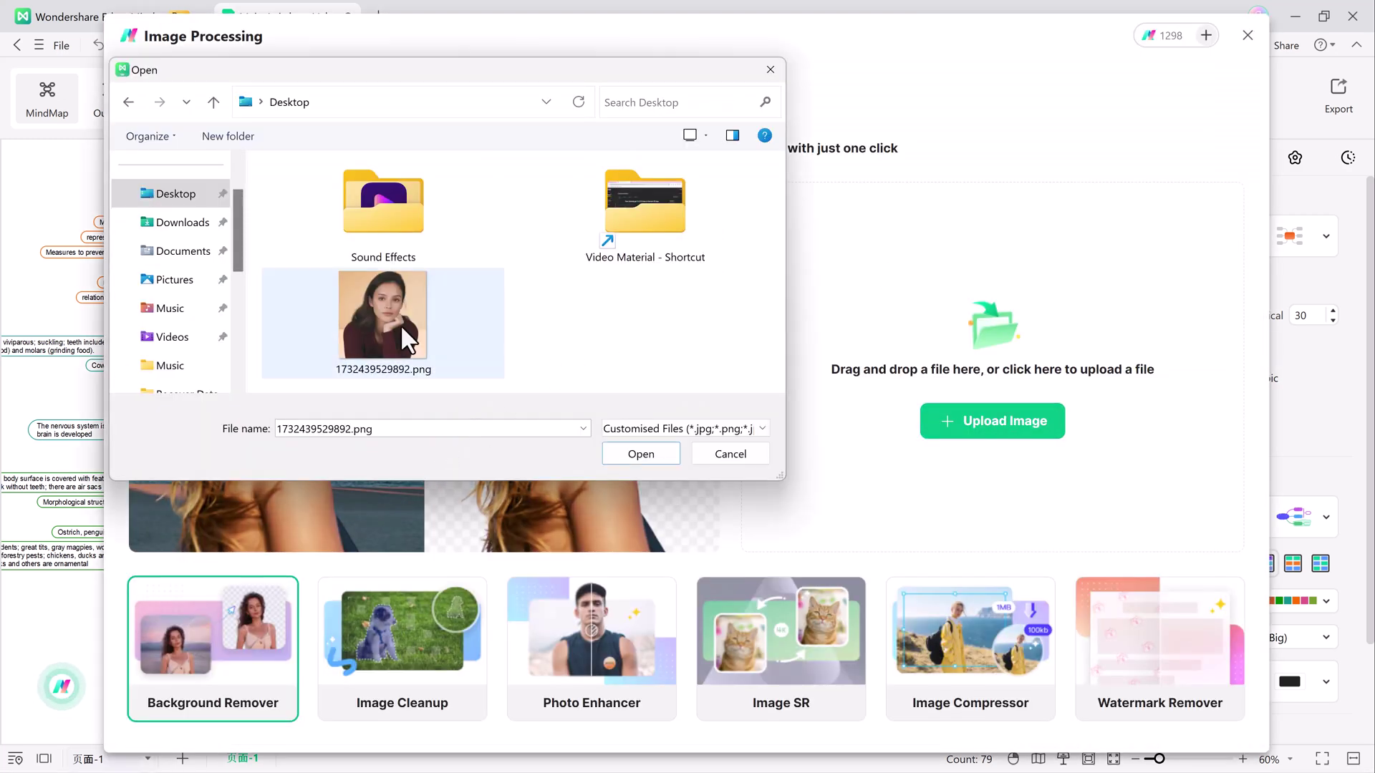
- Upload 1732439529892.png for background removal, resize the preview, then go back
left_click(395, 322)
double_click(394, 321)
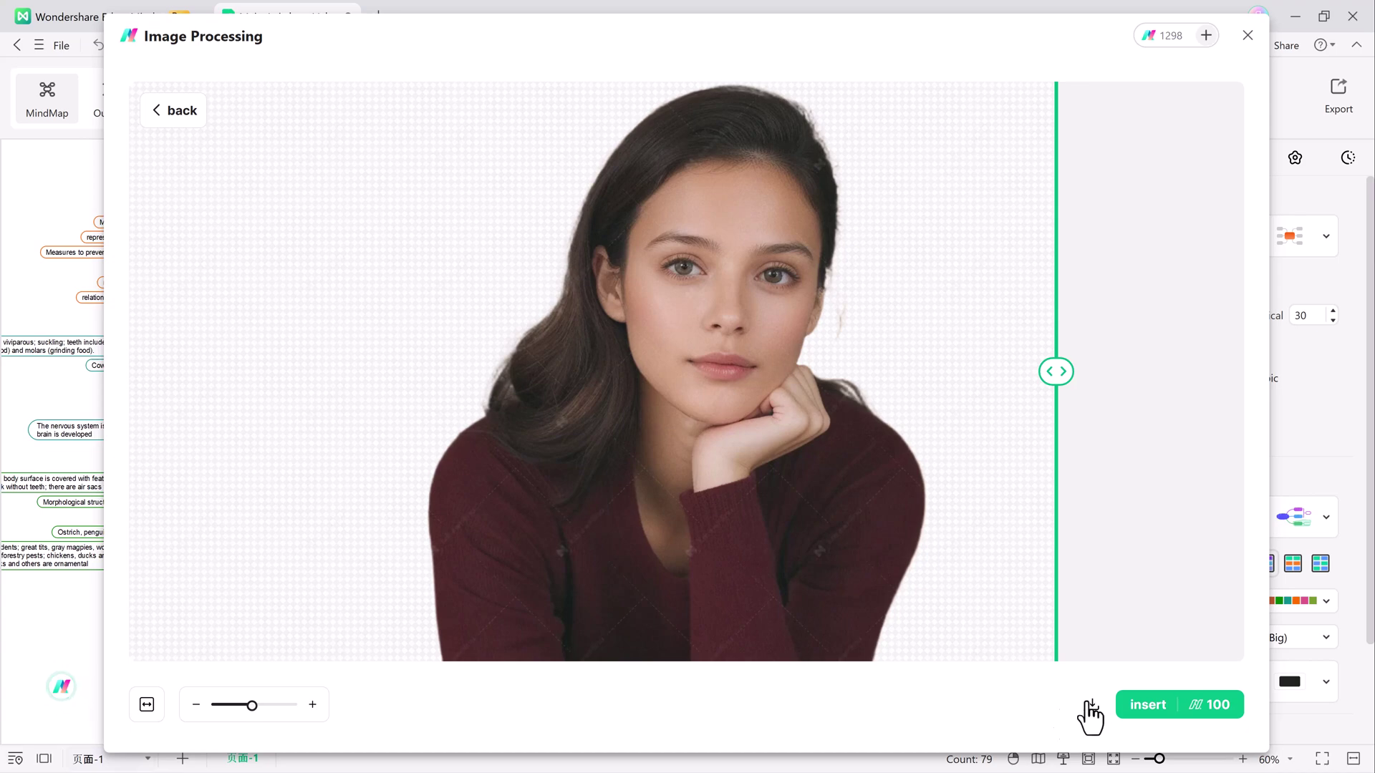
mouse_move(230, 705)
left_mouse_down()
mouse_move(251, 705)
mouse_move(239, 705)
left_mouse_up()
left_click(175, 112)
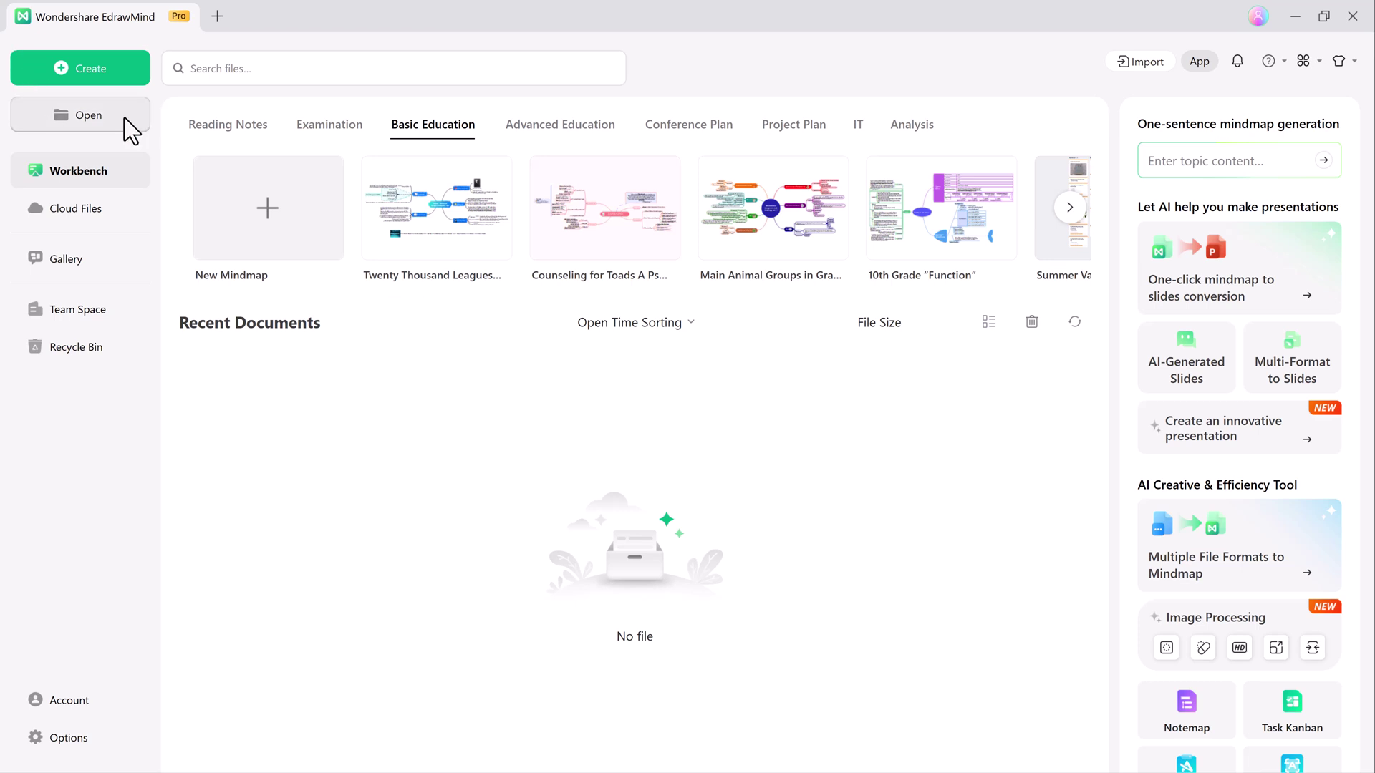
- Upload the New .docx file to File analysis
left_click(76, 84)
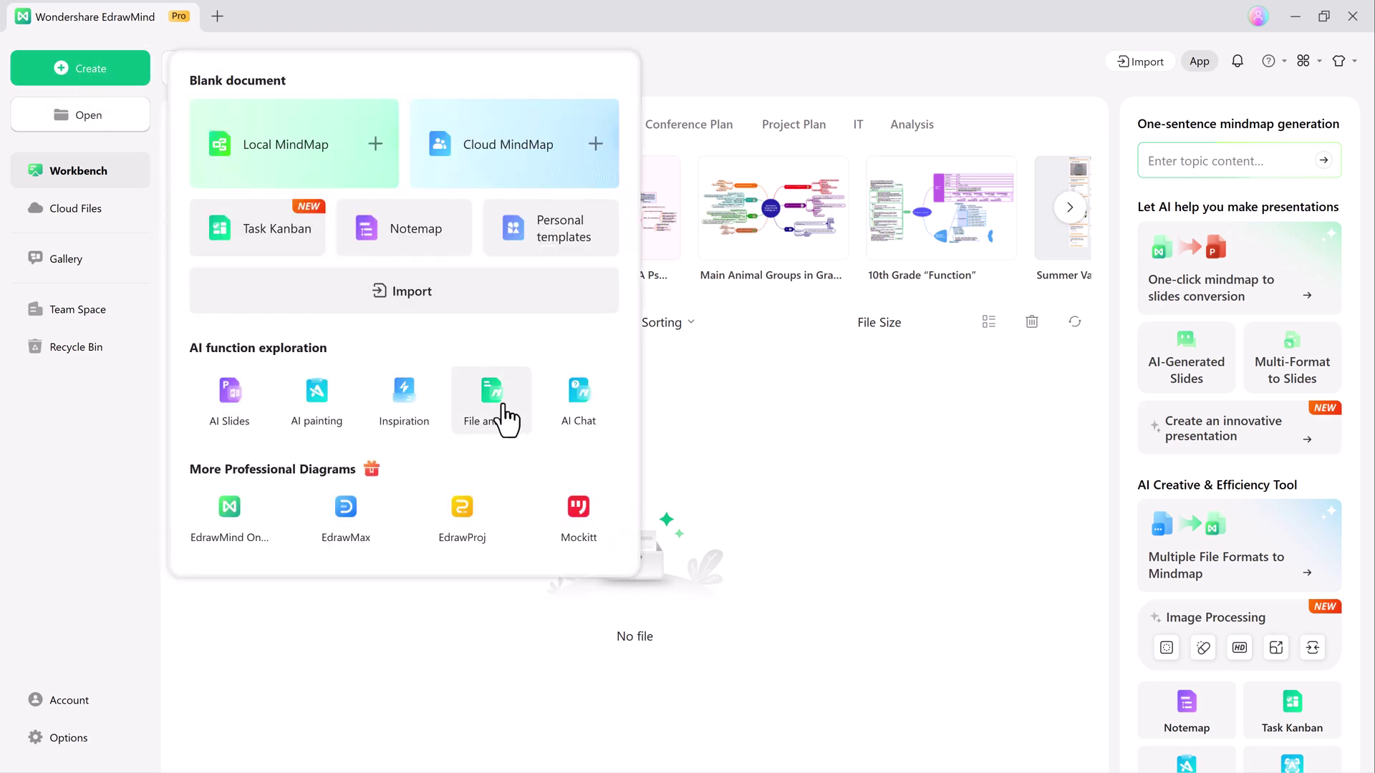
left_click(493, 401)
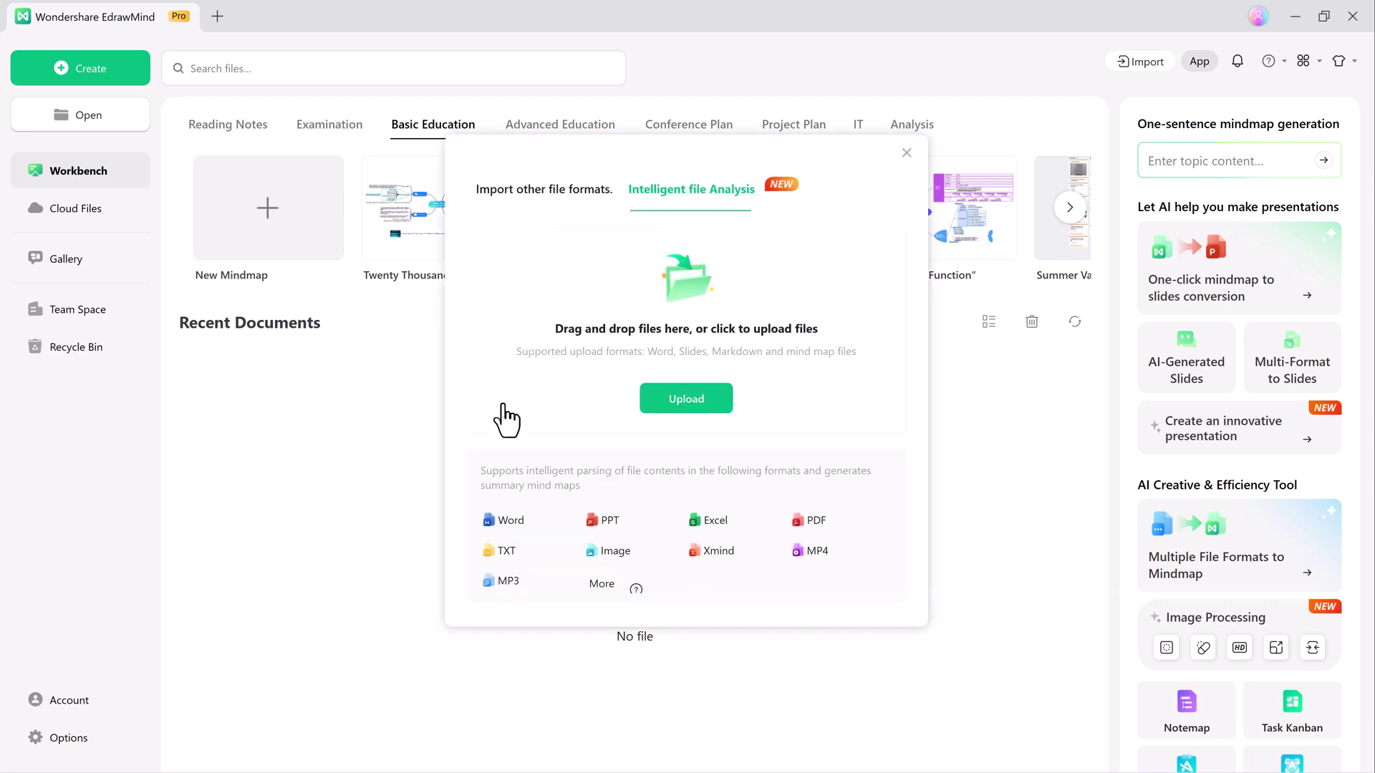
left_click(686, 399)
left_click(949, 415)
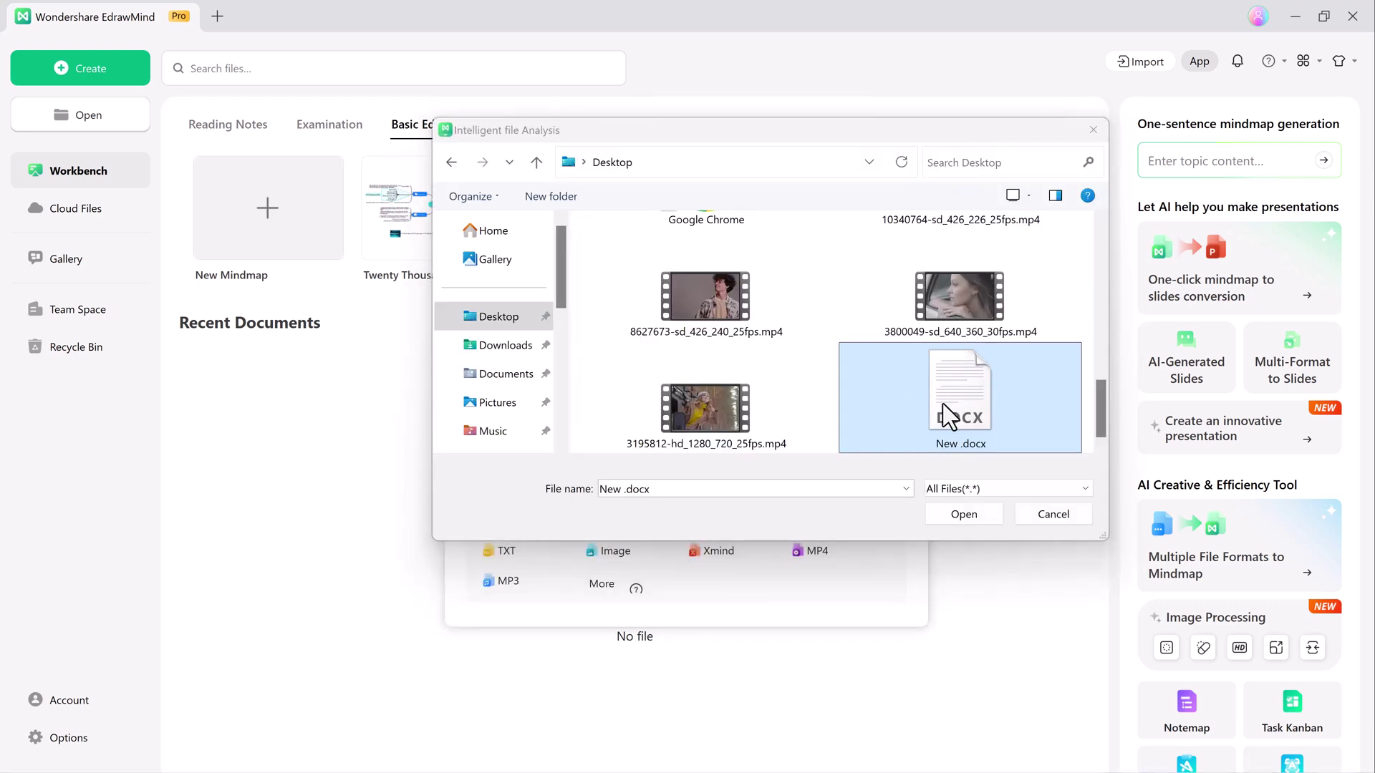
double_click(949, 416)
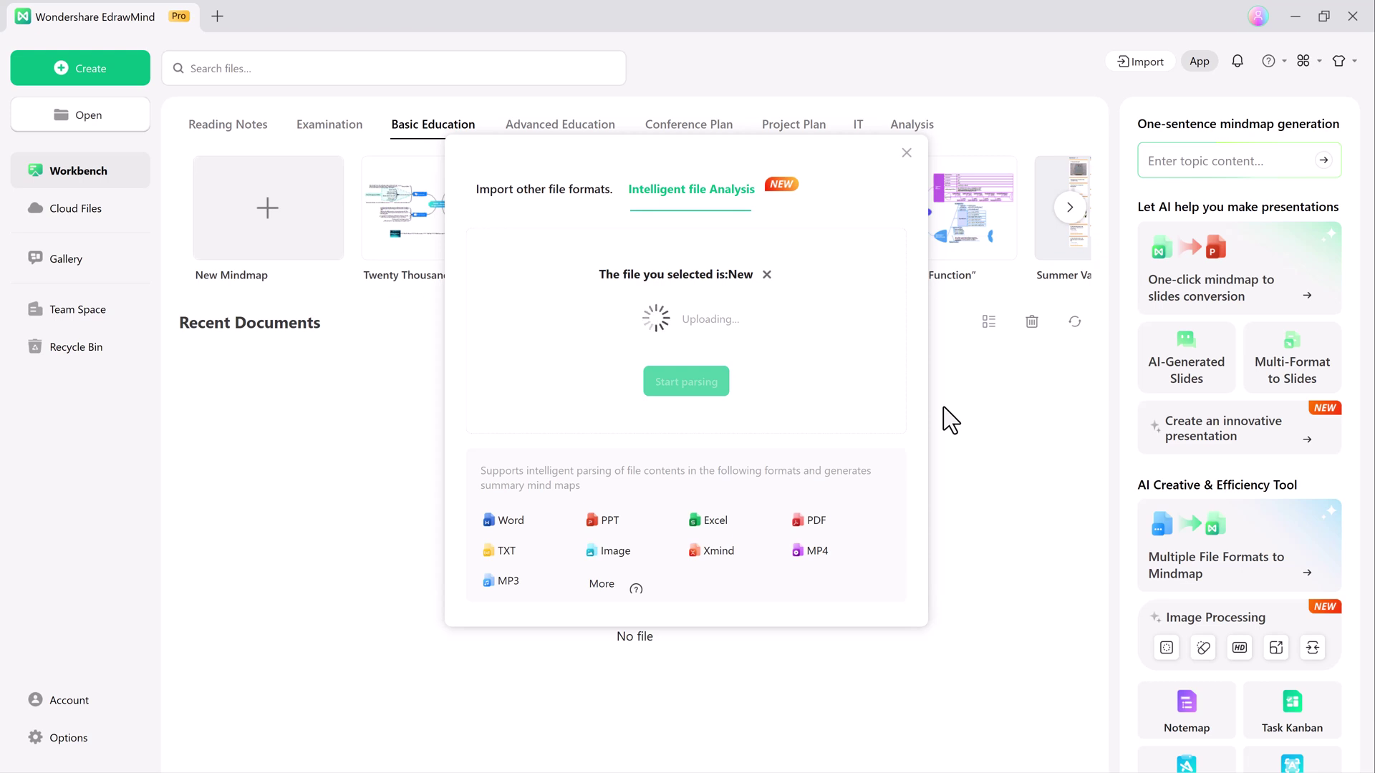
- Parse the file and show its outline at Widescreen width with a Solid background
left_click(680, 369)
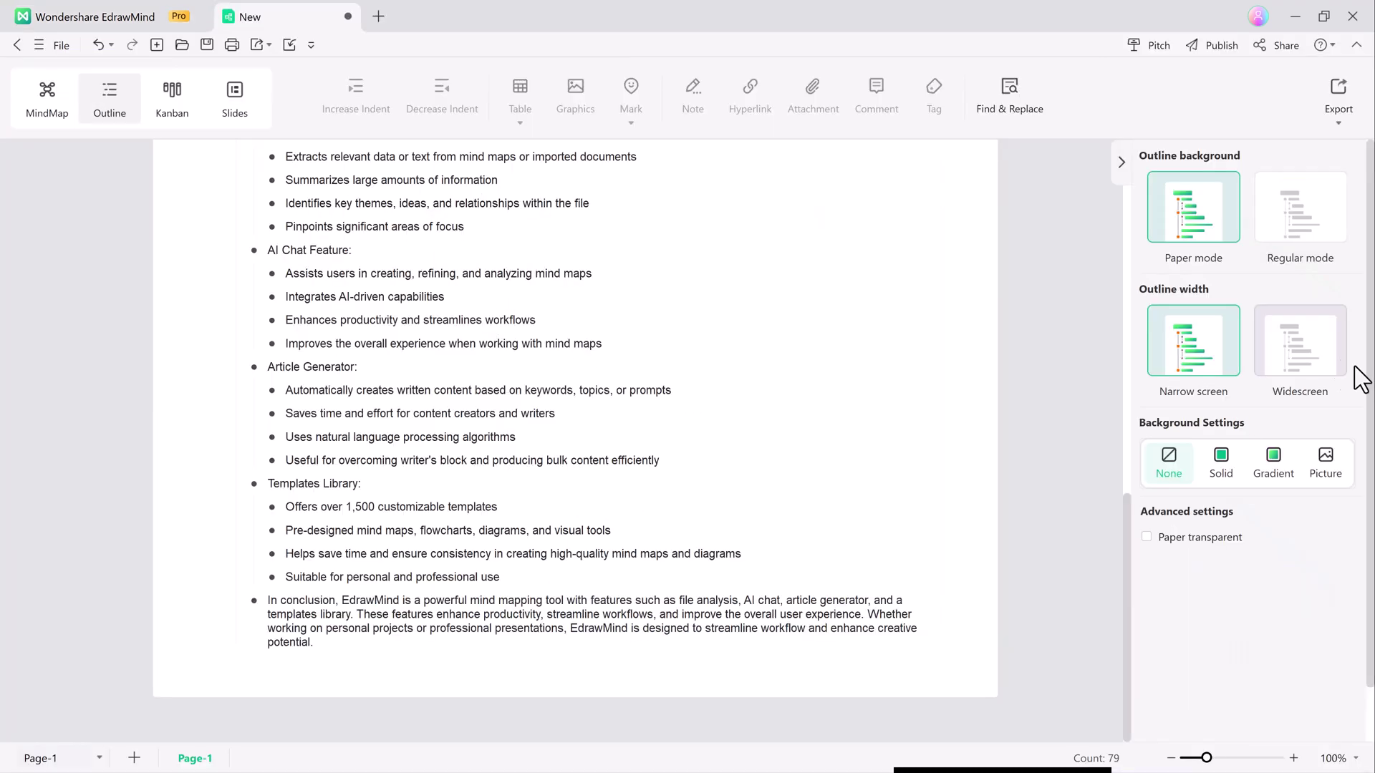
left_click(1284, 347)
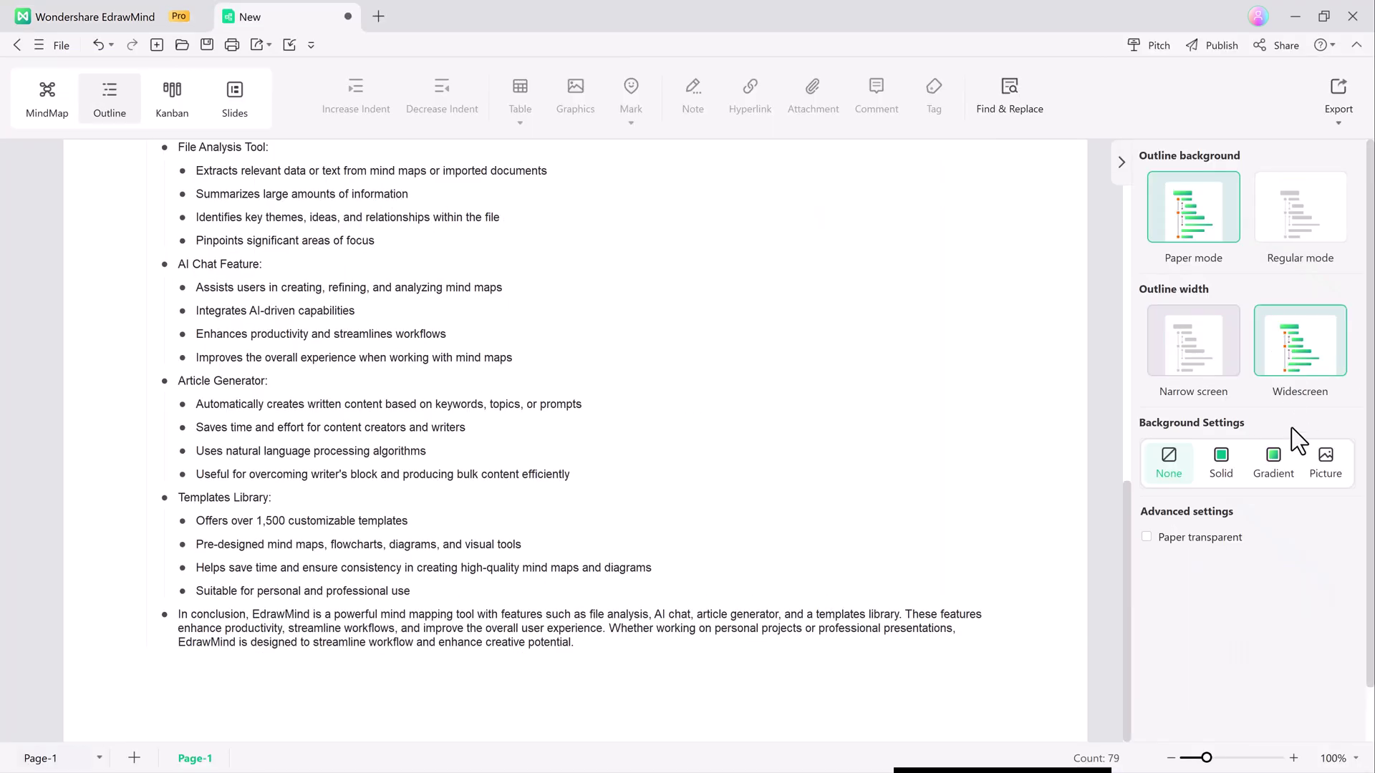
left_click(1221, 459)
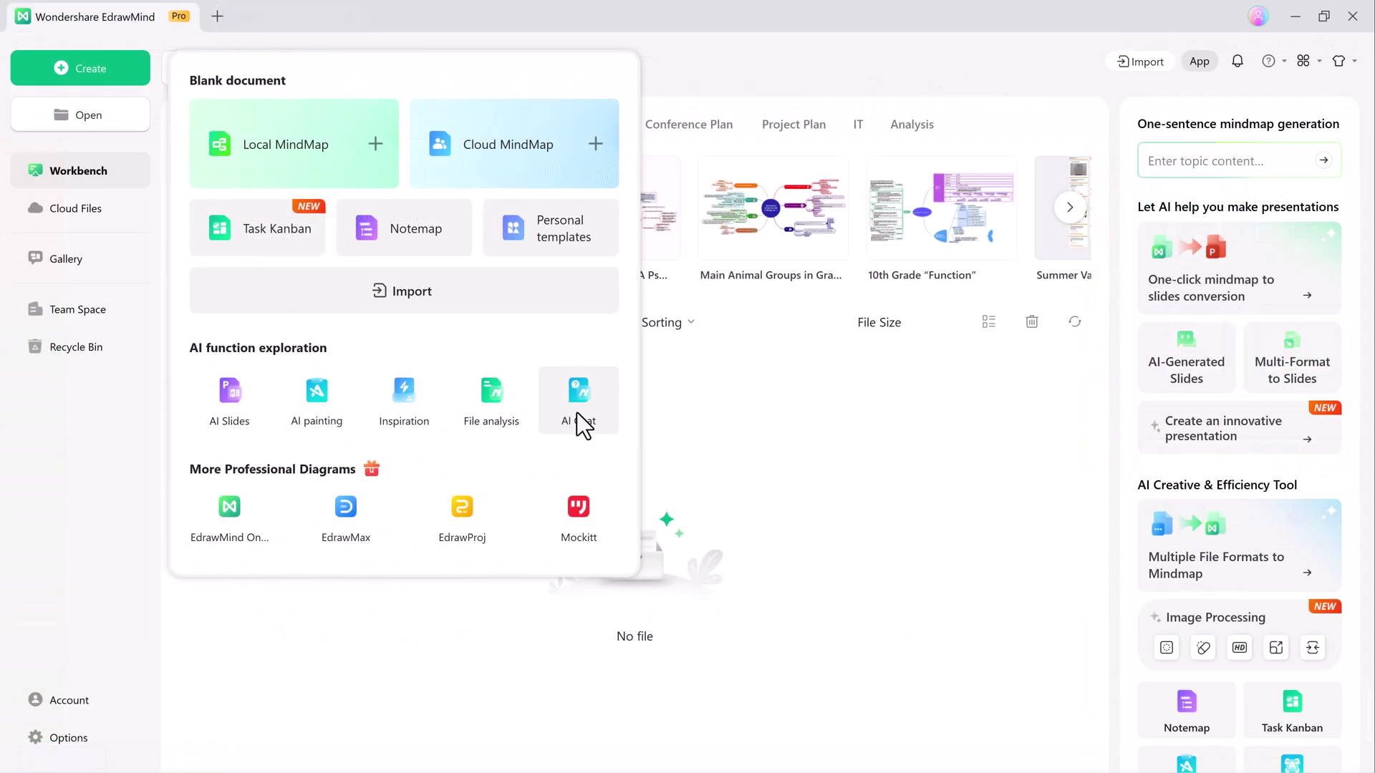
- In a new AI Chat, choose Article generation and send 'Summrize my document'
left_click(577, 413)
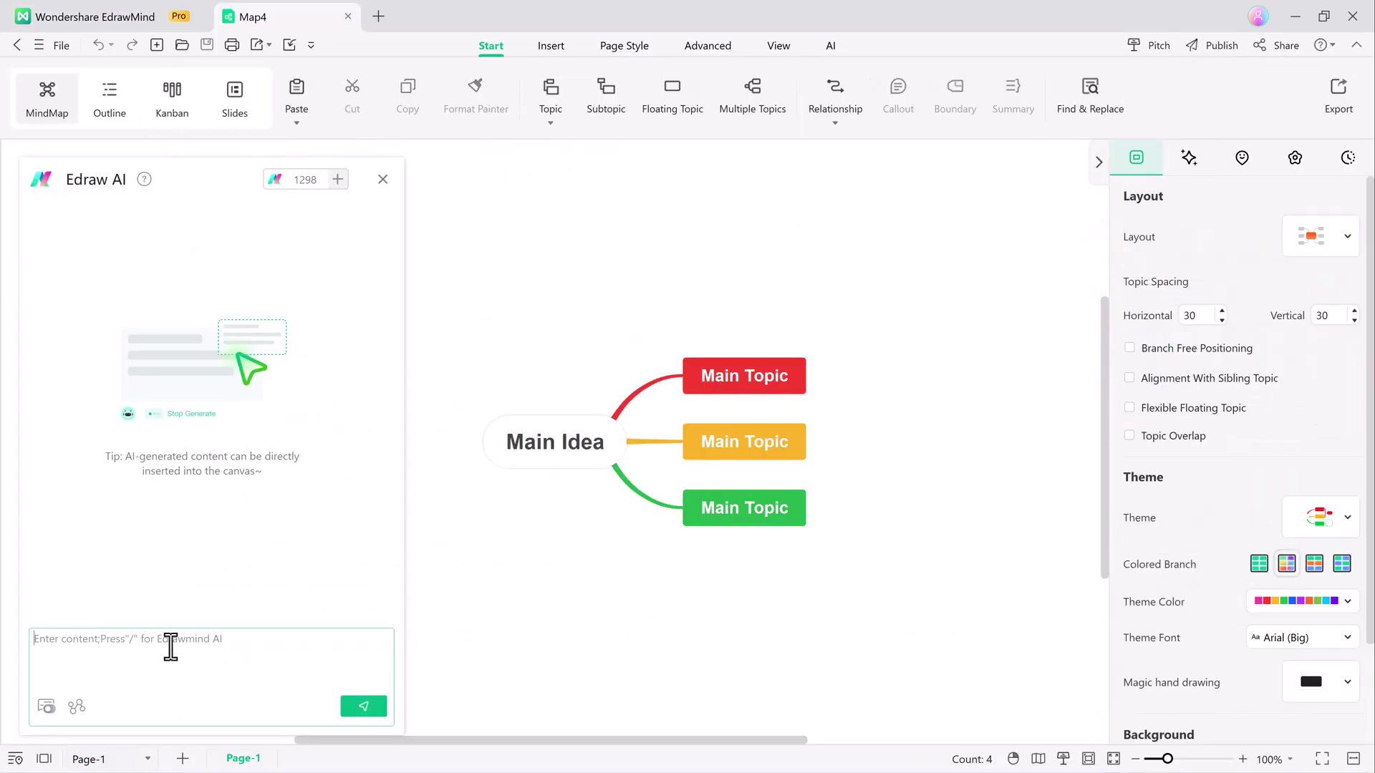
left_click(76, 705)
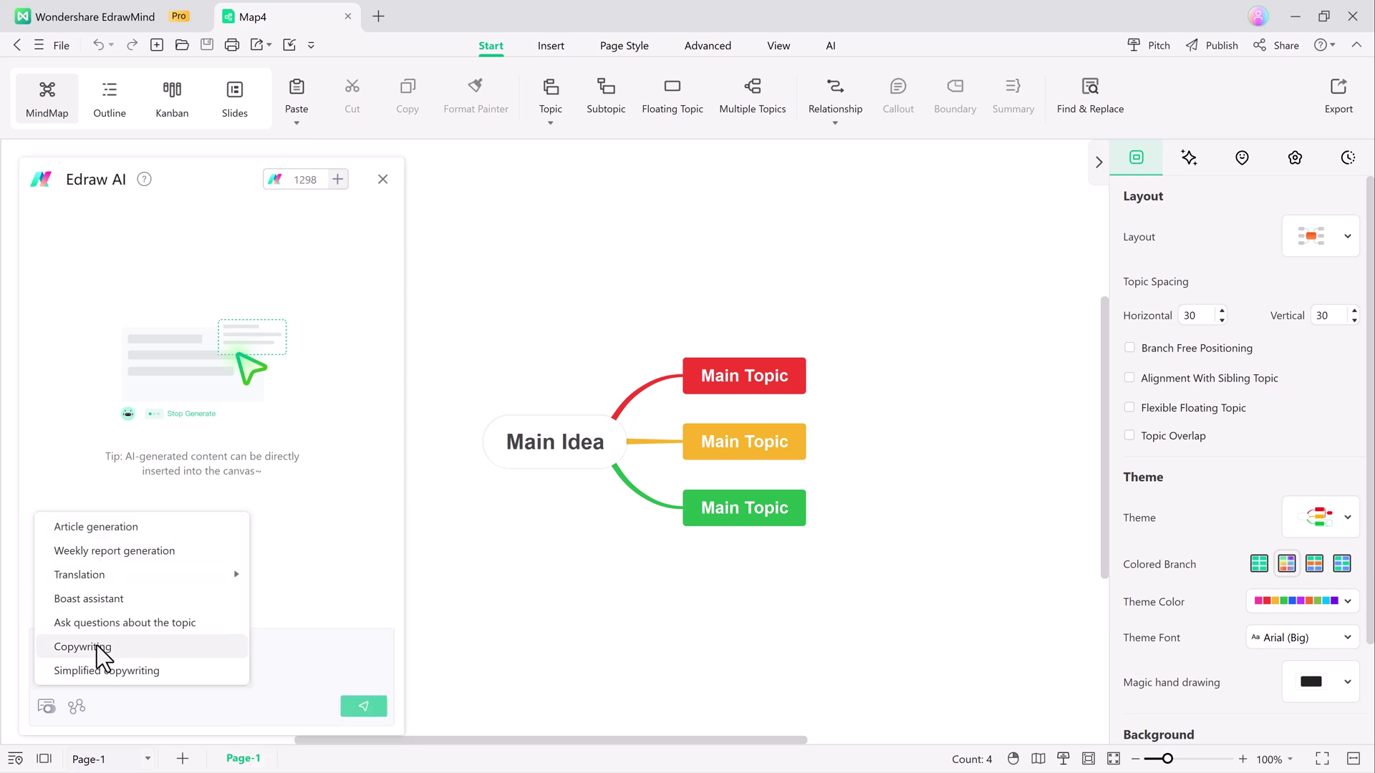
left_click(148, 526)
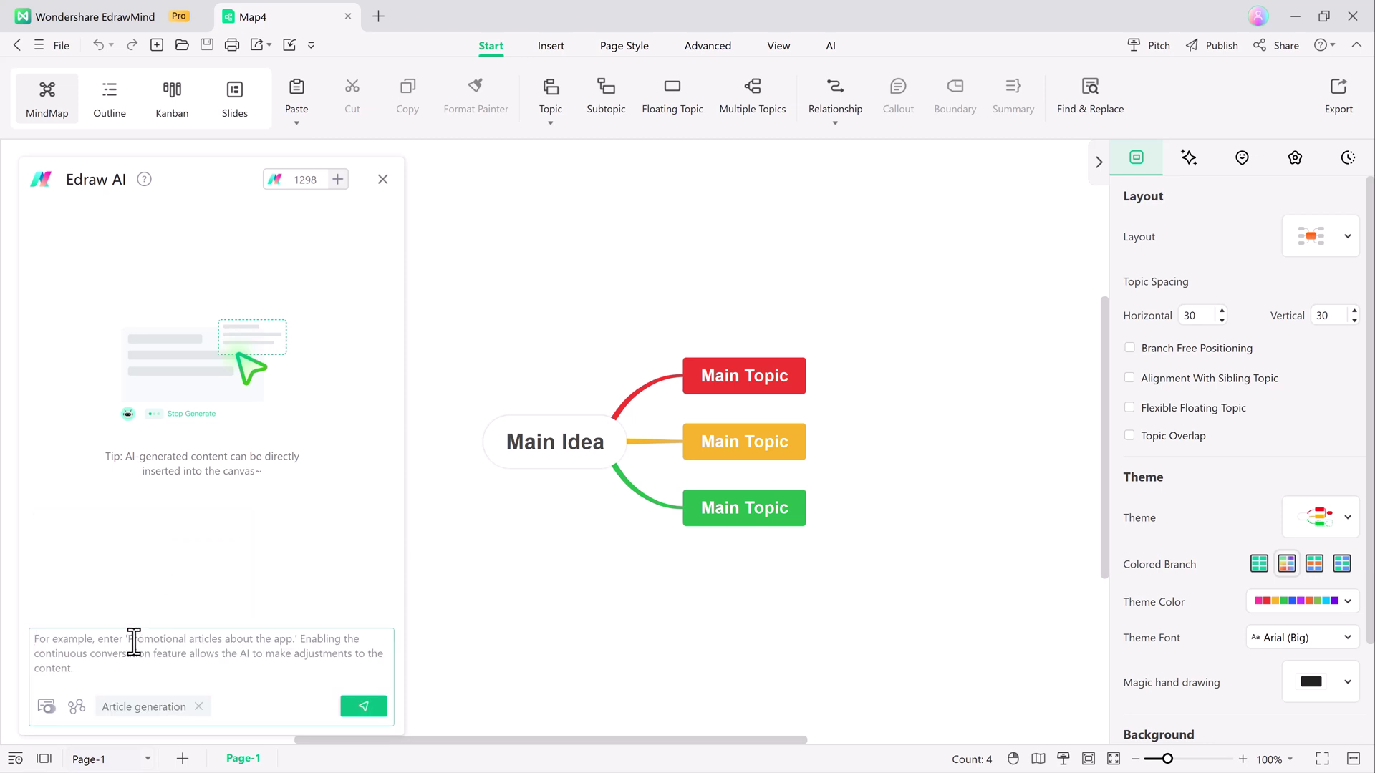
type("Summrize my document")
key("Return")
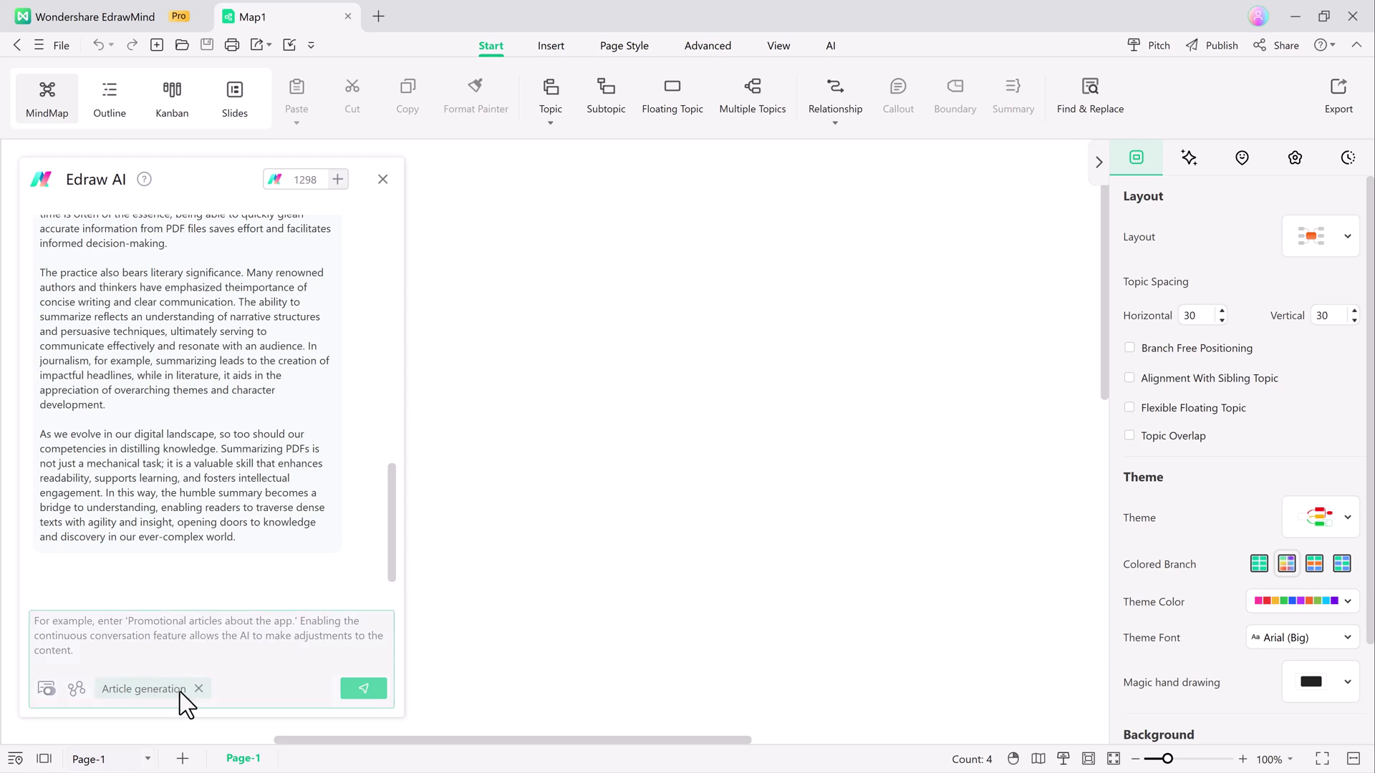
- Have Edraw AI translate the pasted English passage into German using the Translation preset
left_click(76, 689)
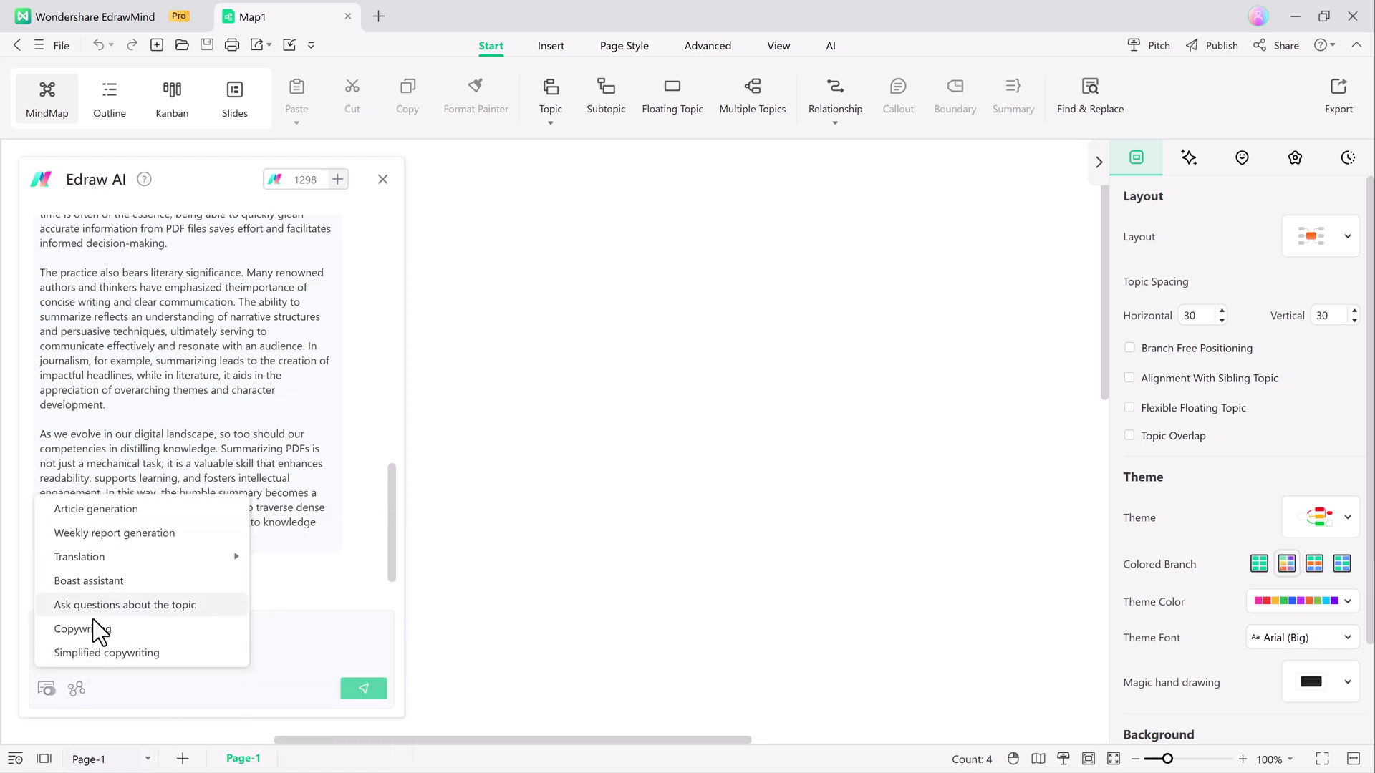
mouse_move(108, 557)
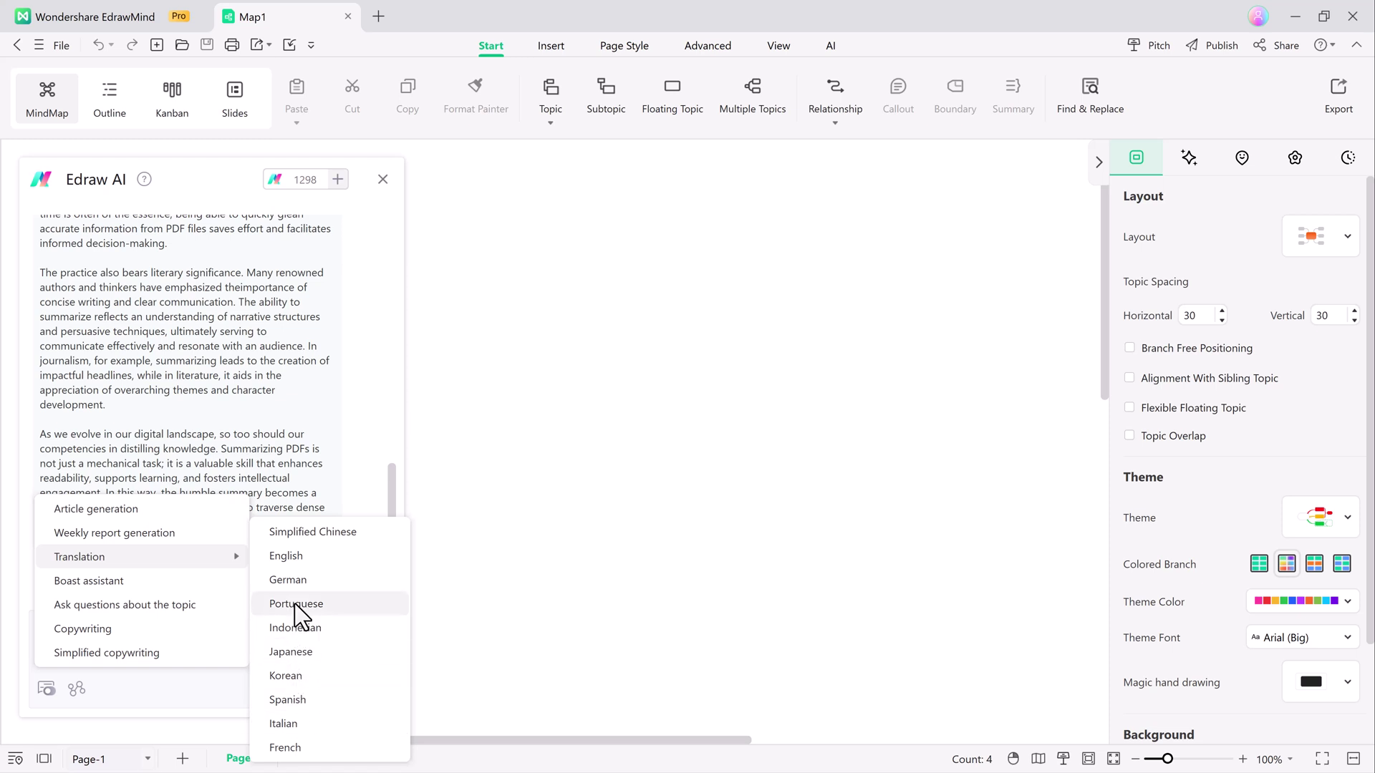
left_click(288, 580)
left_click(92, 662)
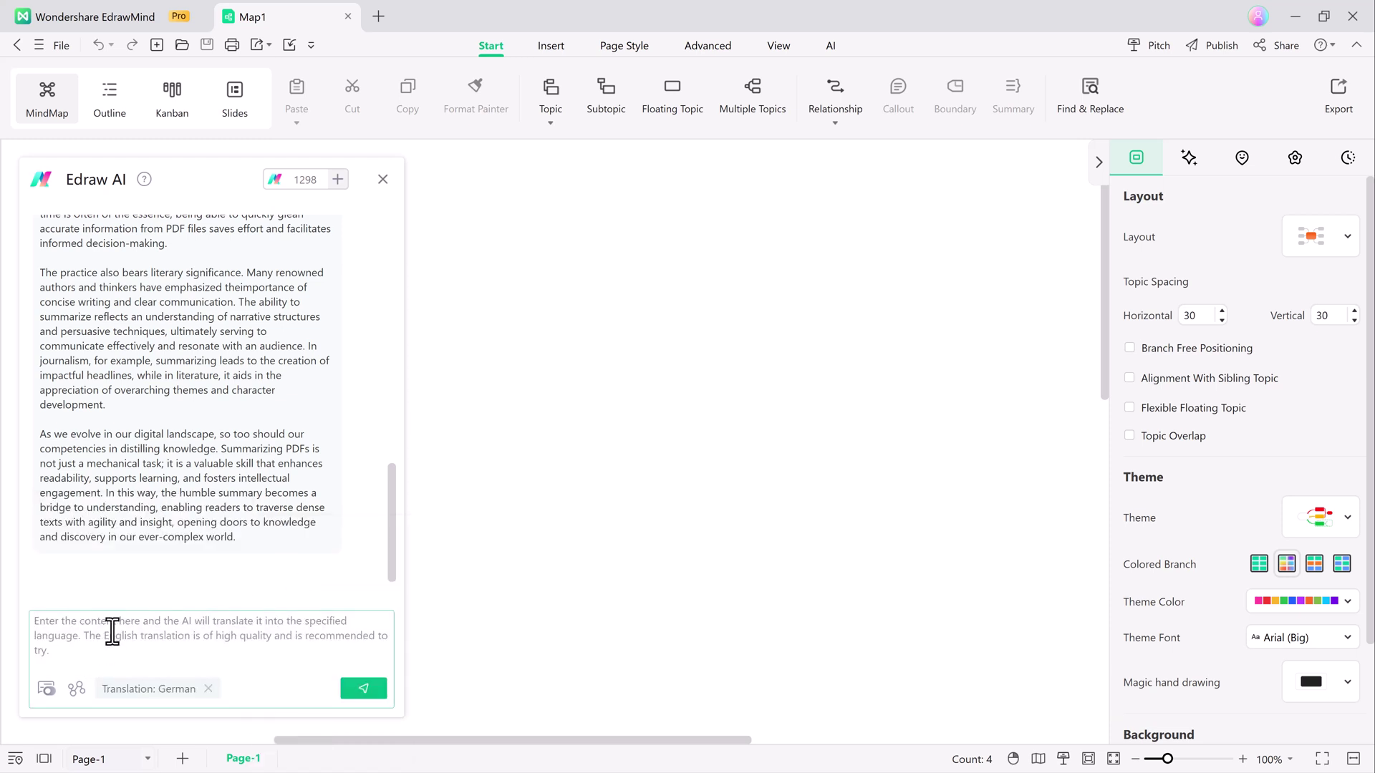
key("ctrl+v")
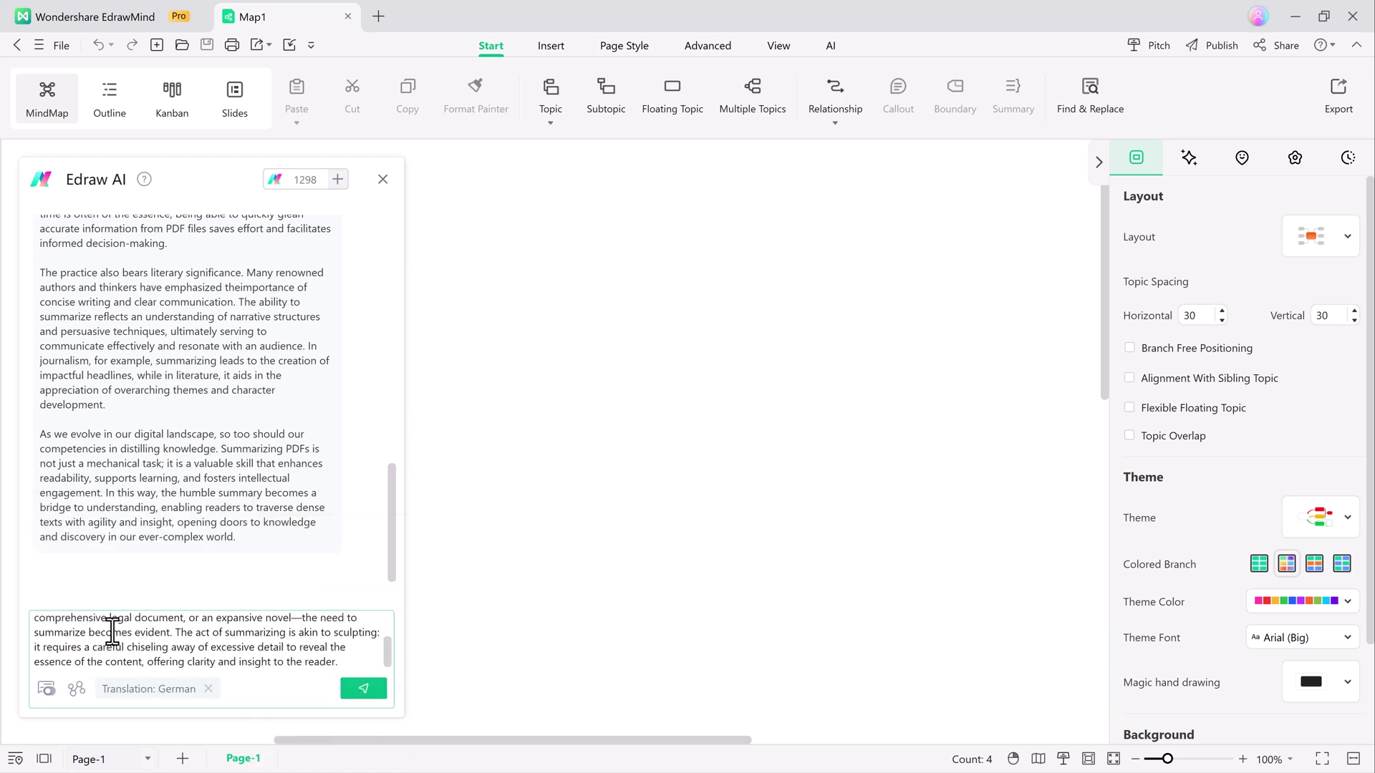
left_click(362, 691)
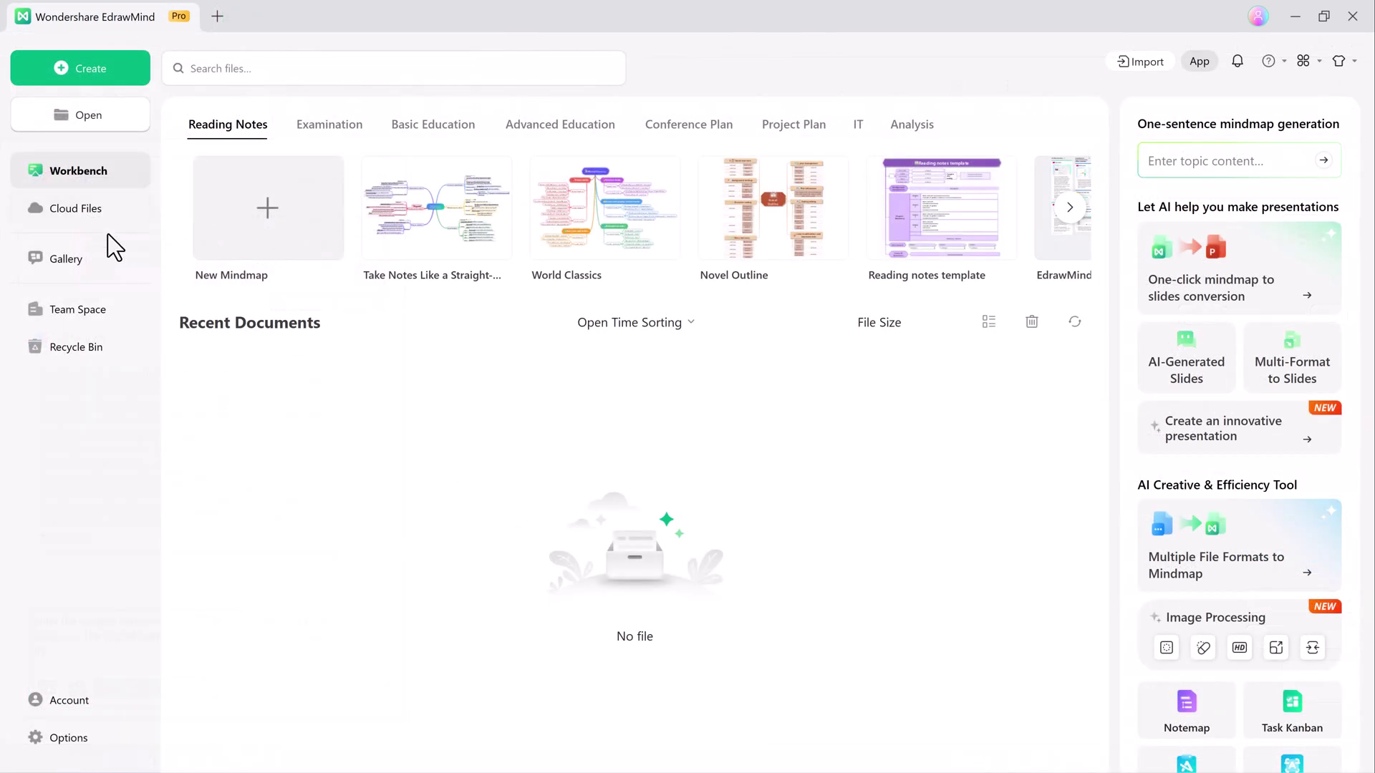
- Open the template Gallery and scroll through the available templates
left_click(95, 260)
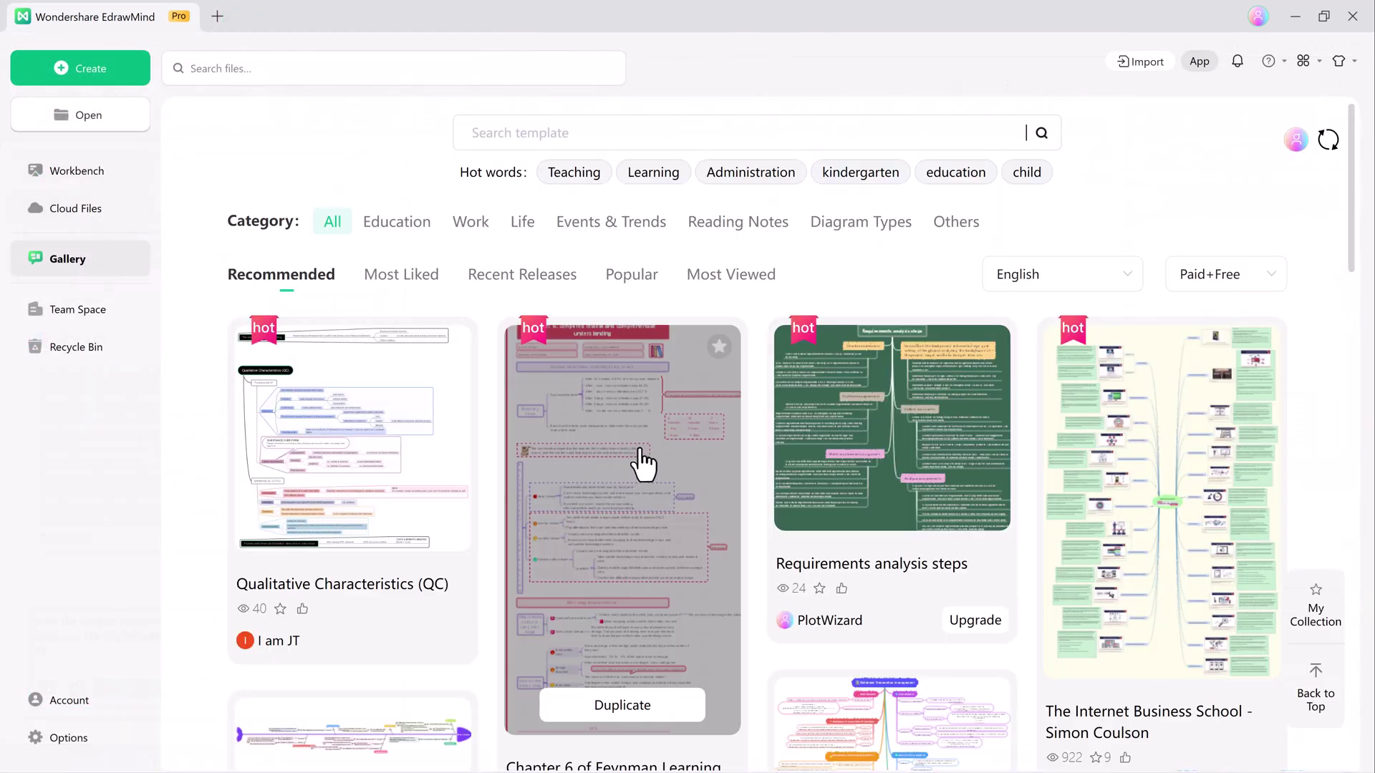
scroll(643, 464, "down", 10)
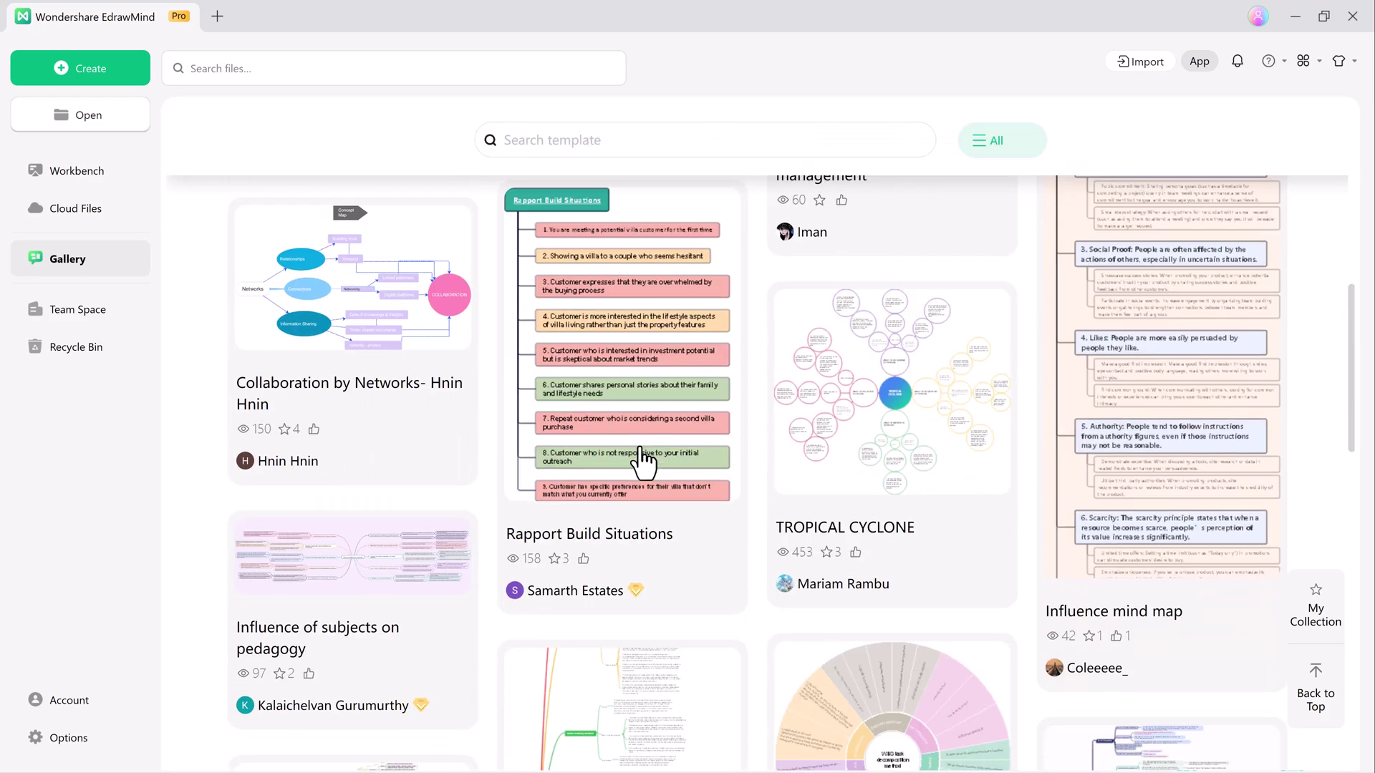
scroll(639, 462, "down", 3)
scroll(616, 430, "up", 15)
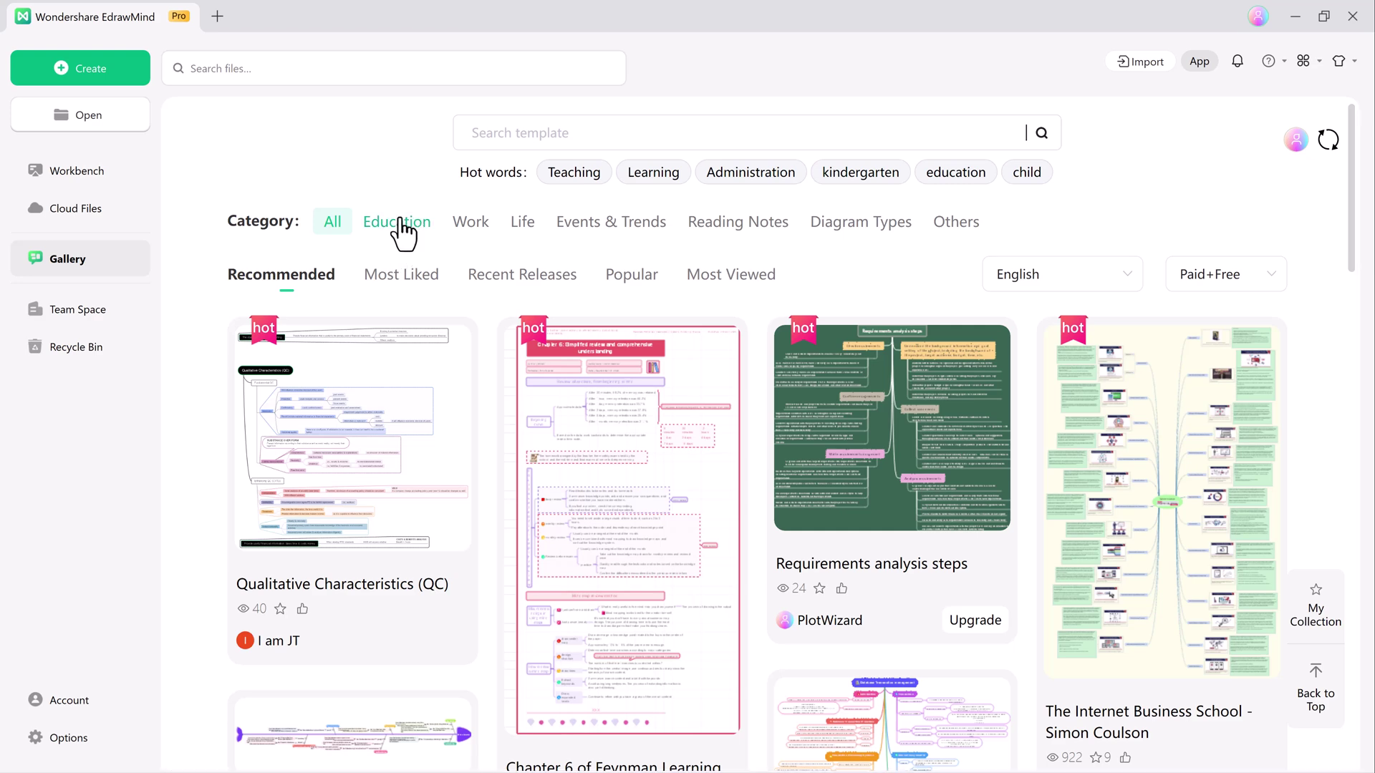
- Browse the Education, Work, Life, Events & Trends, Reading Notes and Diagram Types template categories
left_click(399, 223)
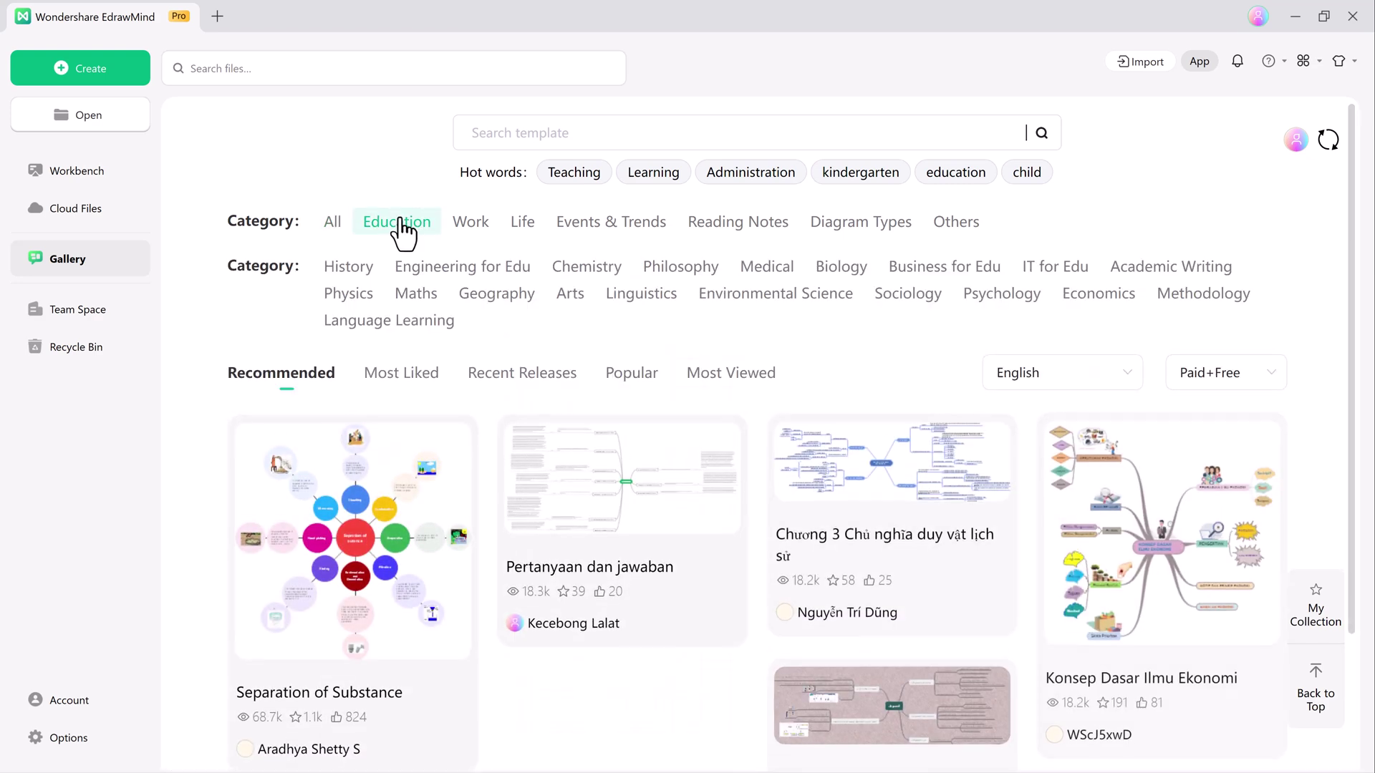
left_click(471, 224)
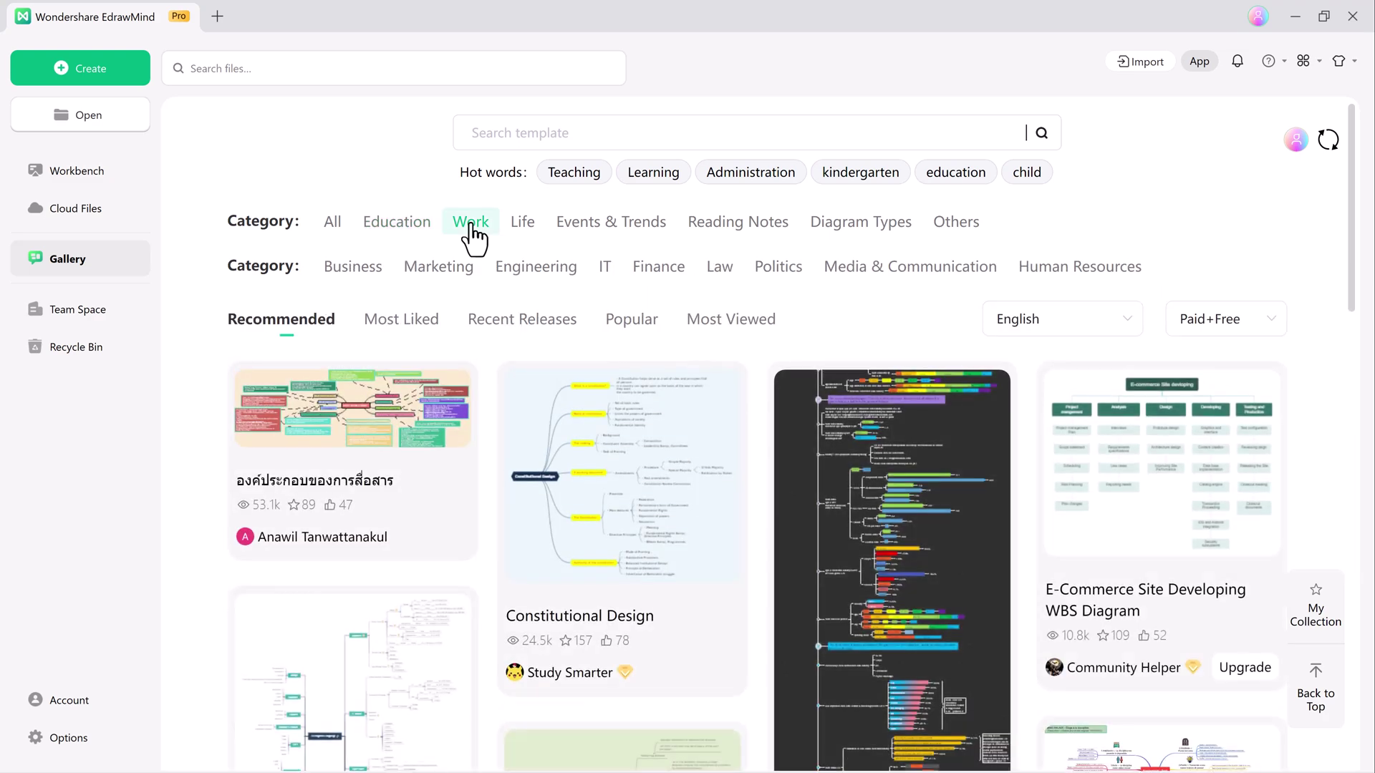
left_click(523, 225)
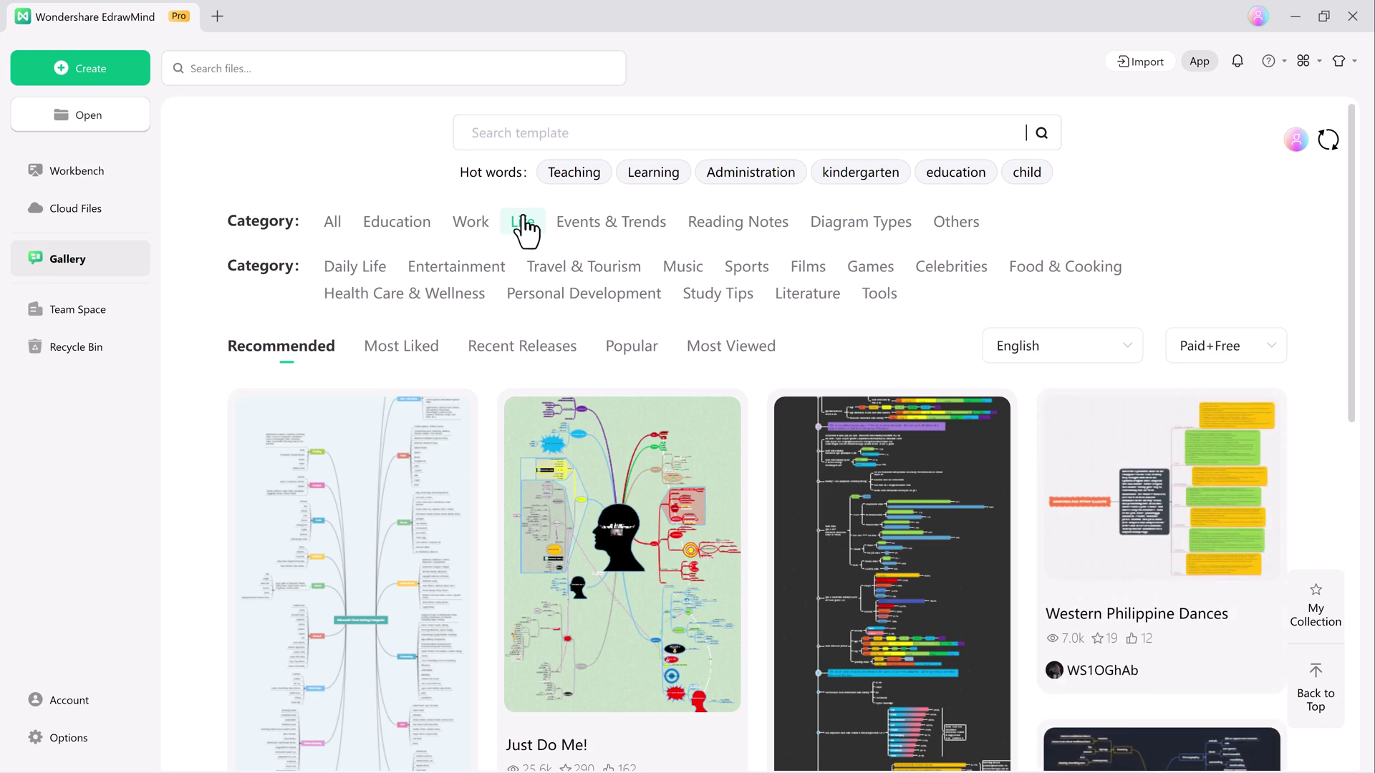
left_click(589, 225)
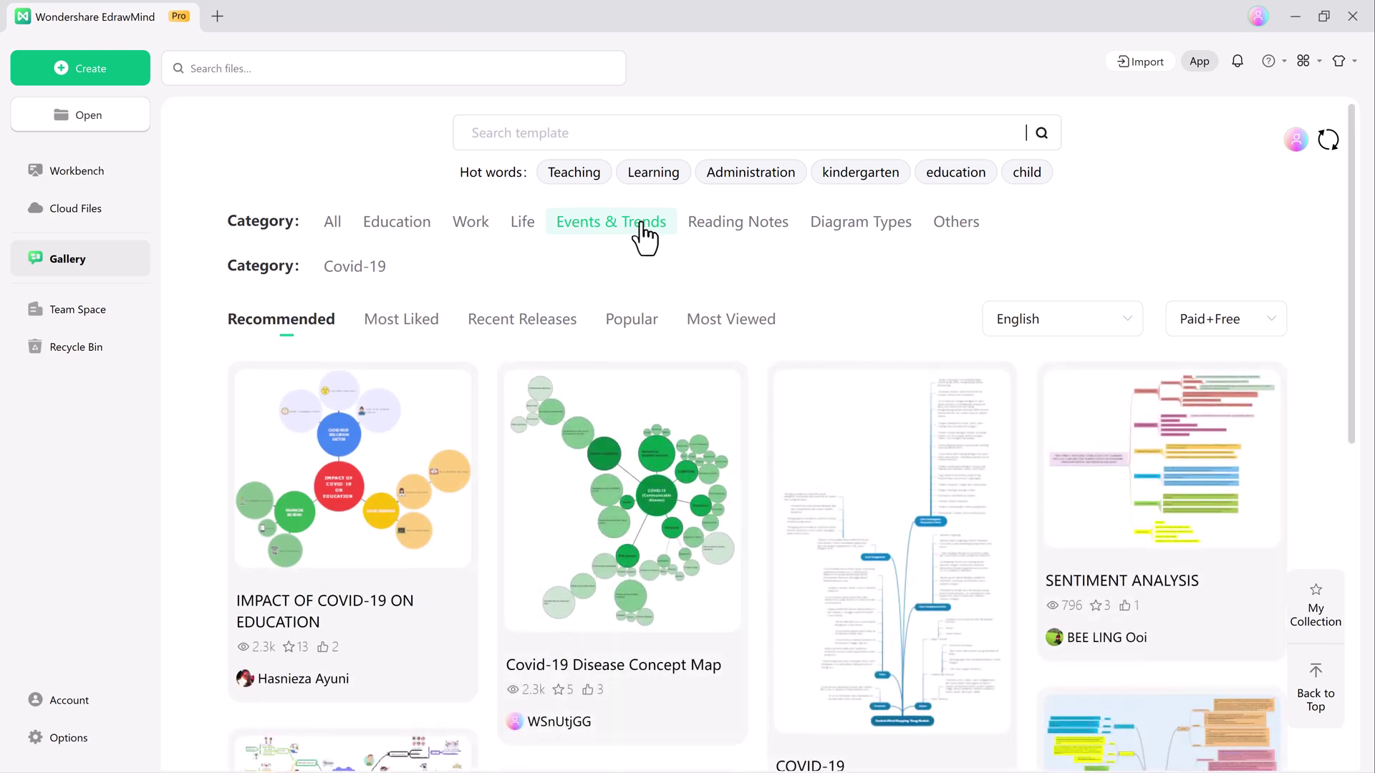
left_click(727, 243)
left_click(856, 243)
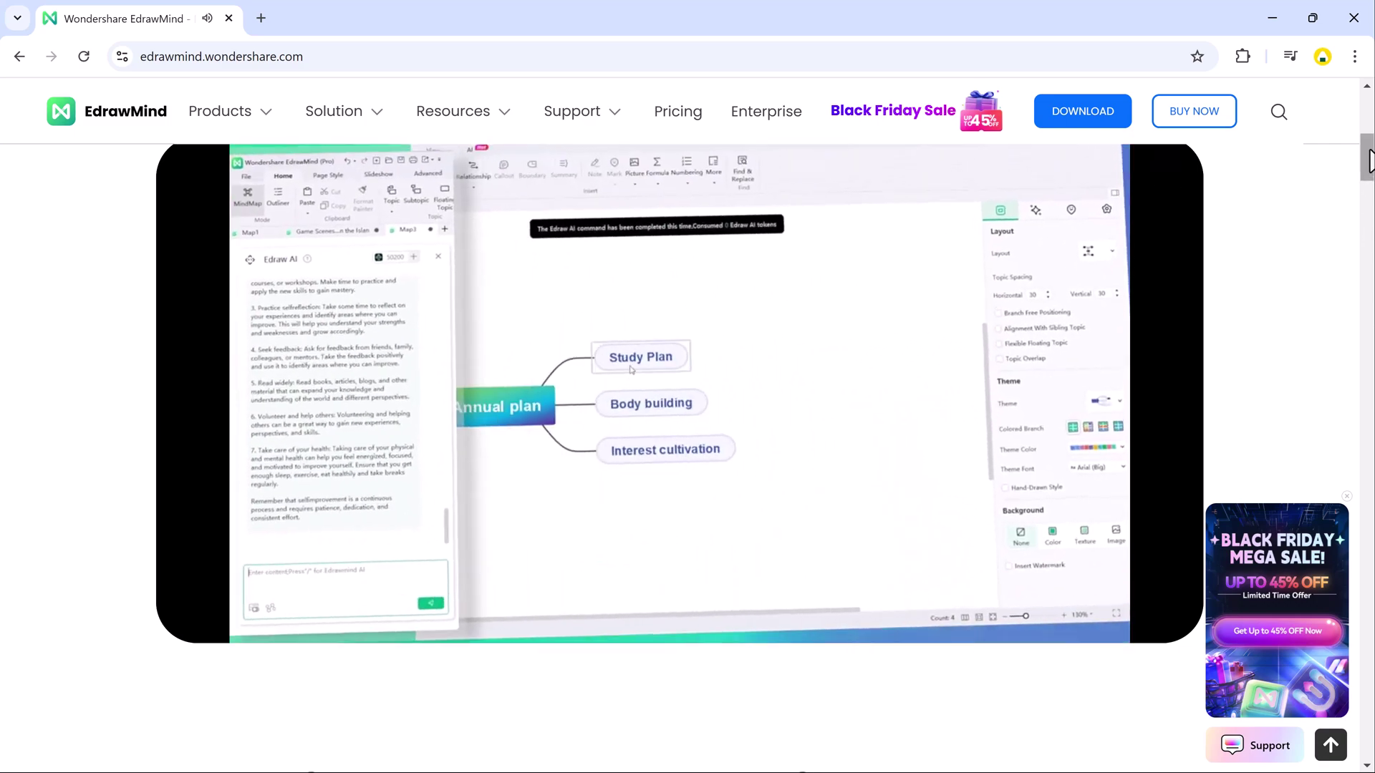
- Scroll the EdrawMind homepage down to the 'Structure your ideas, easily' section
scroll(1370, 186, "down", 3)
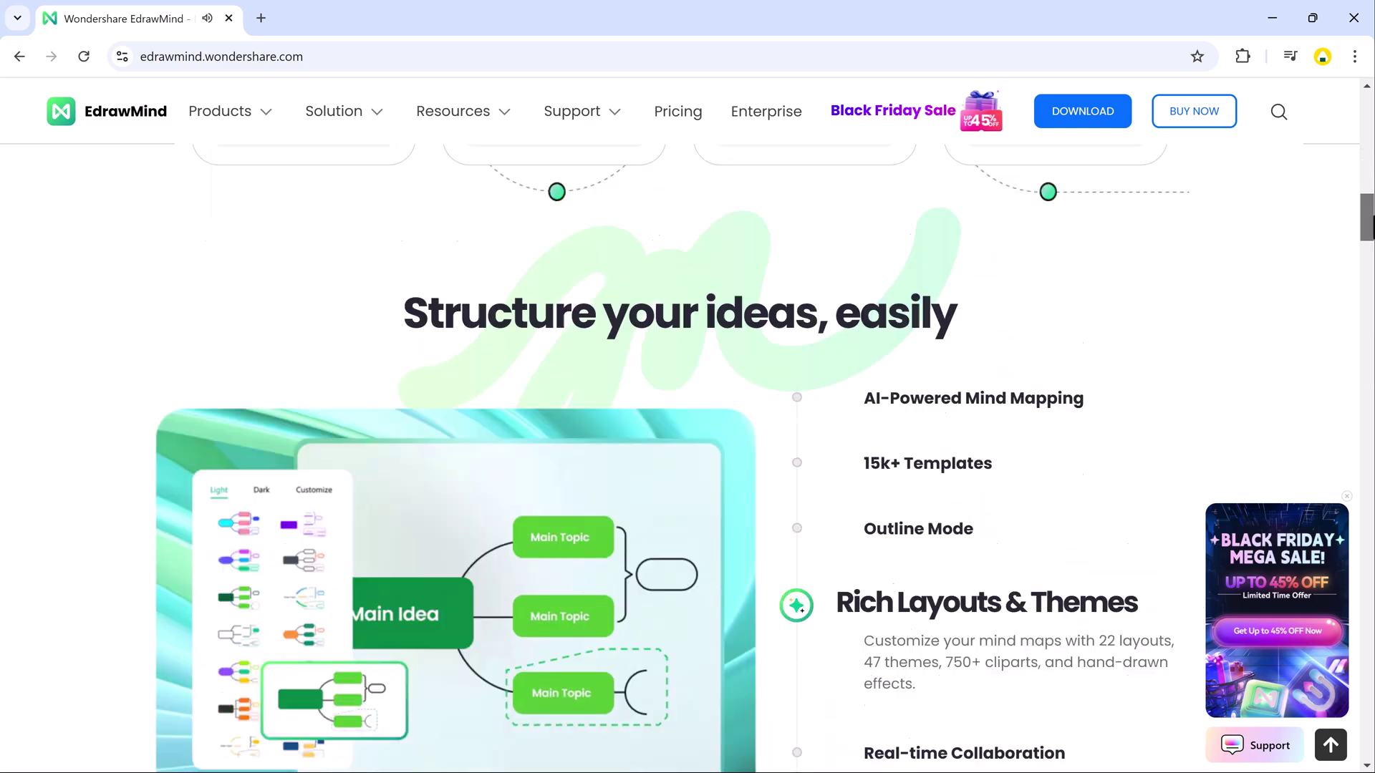